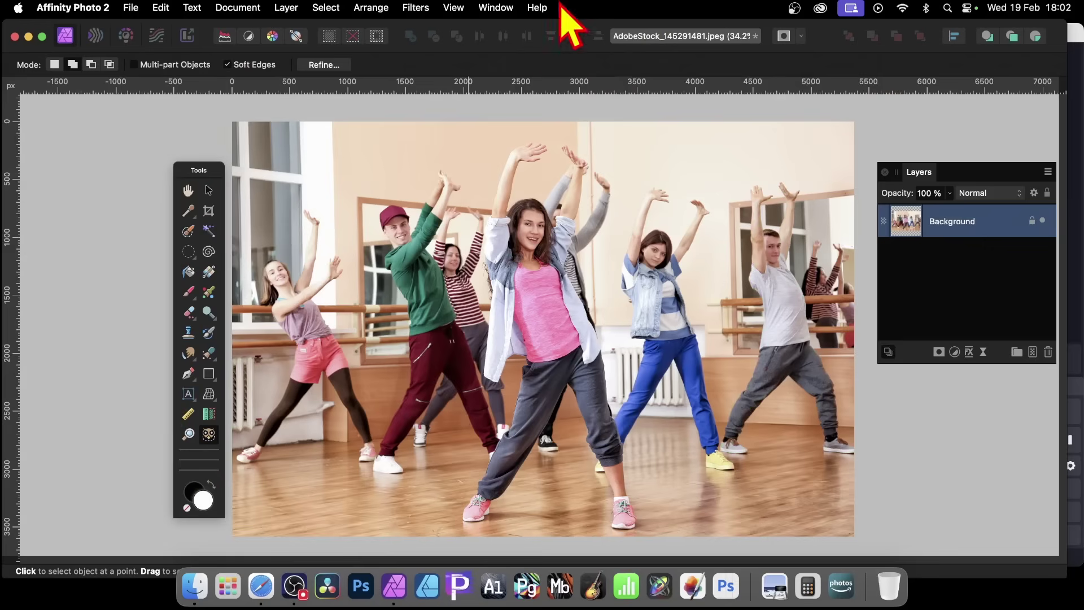
# Step: Rearrange tools in the tool customisation panel, then close it
pyautogui.click(453, 7)
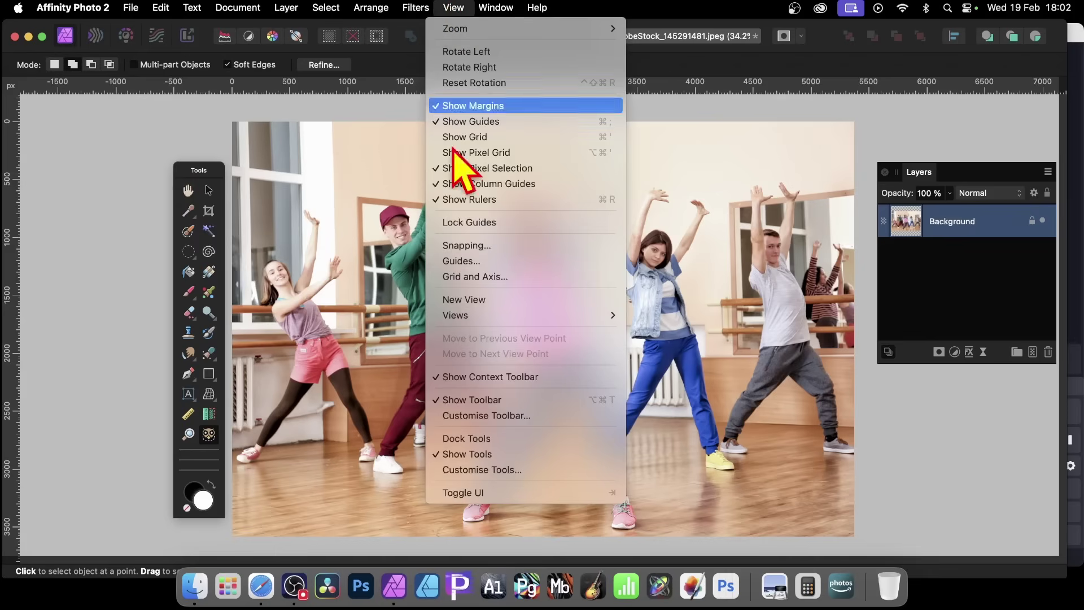
pyautogui.click(497, 469)
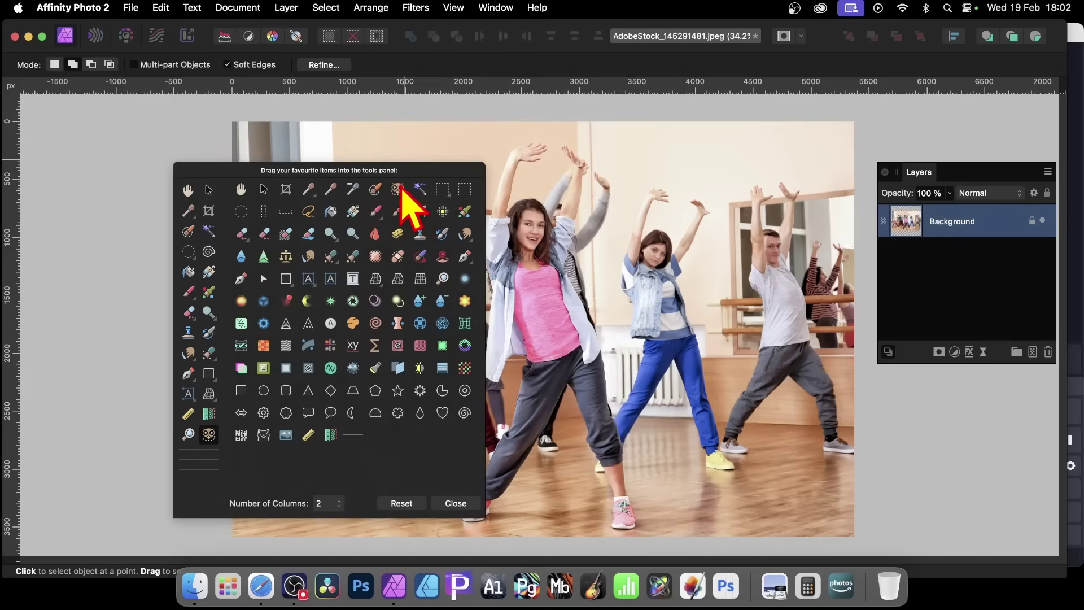
pyautogui.moveTo(398, 192); pyautogui.dragTo(182, 235)
pyautogui.moveTo(363, 235); pyautogui.dragTo(211, 259)
pyautogui.moveTo(371, 184); pyautogui.dragTo(395, 201)
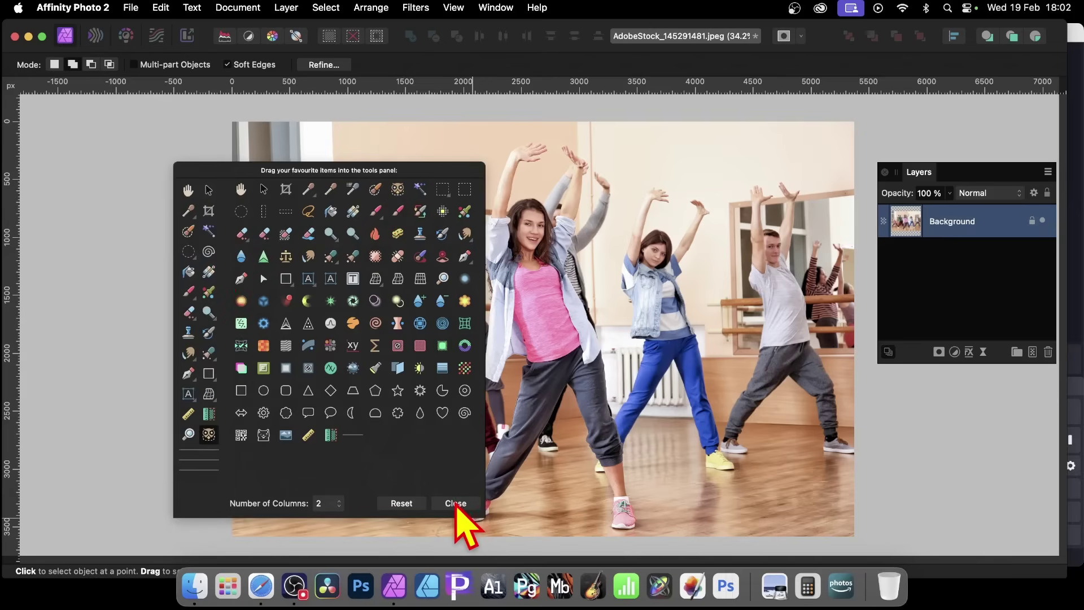
pyautogui.click(456, 503)
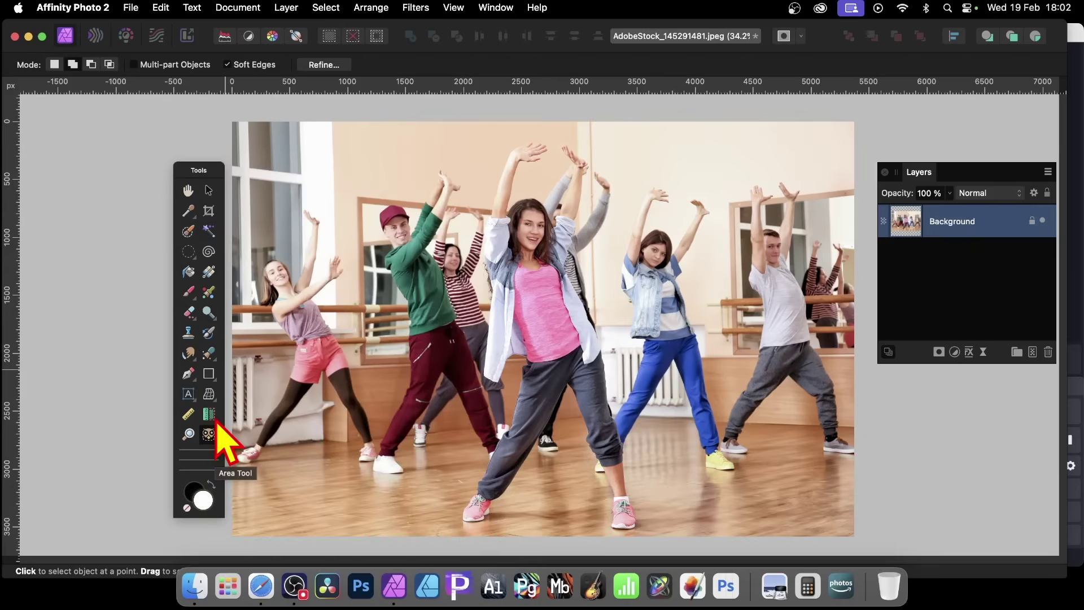
# Step: Keep CPU and GPU inference in the app settings and close them without restarting
pyautogui.click(102, 8)
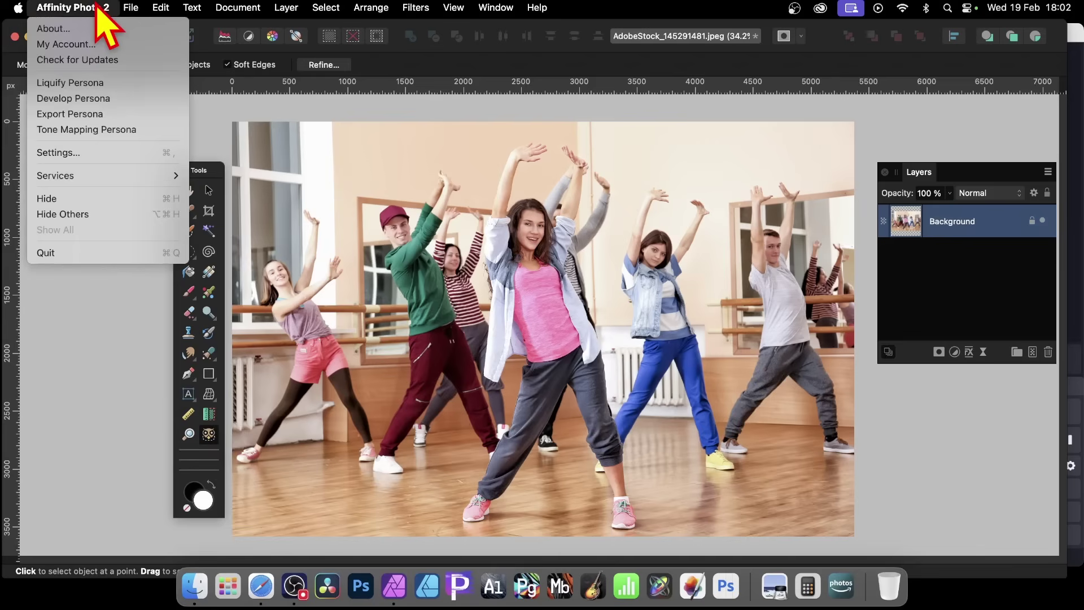
pyautogui.click(101, 159)
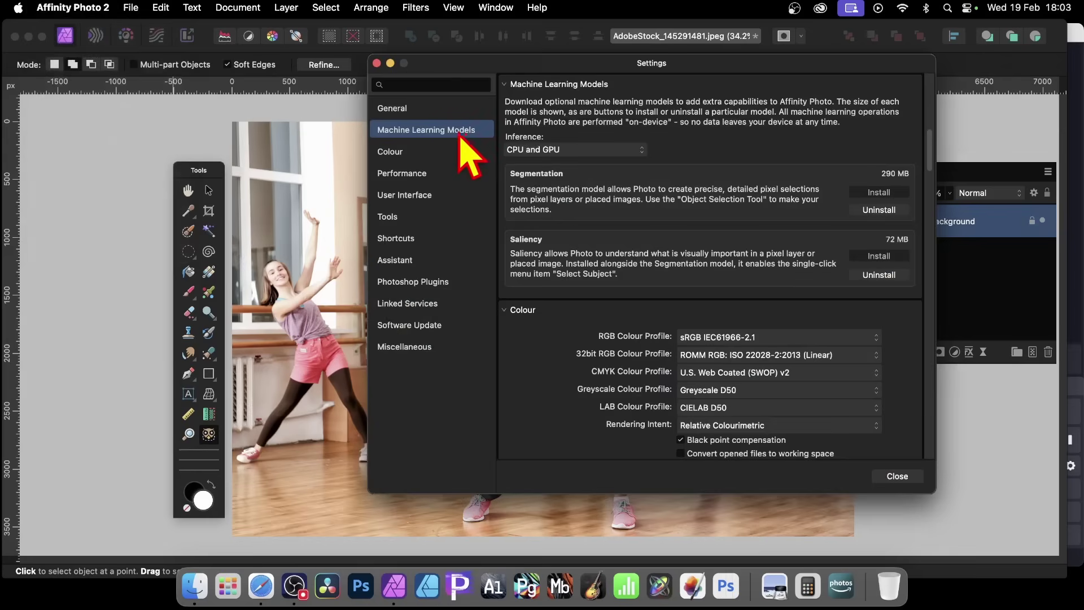
pyautogui.click(565, 152)
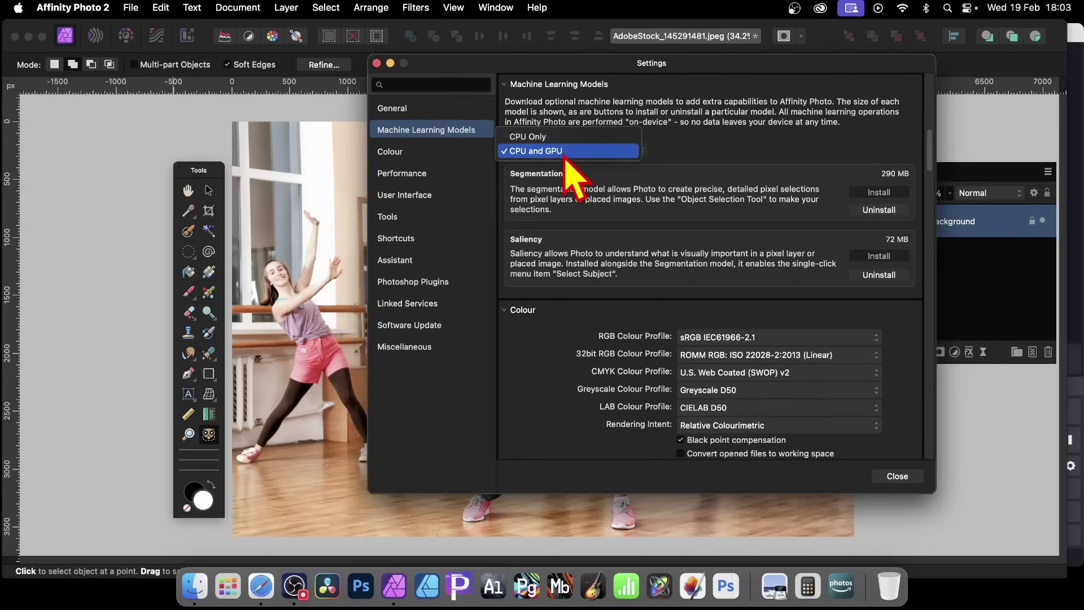
pyautogui.click(566, 155)
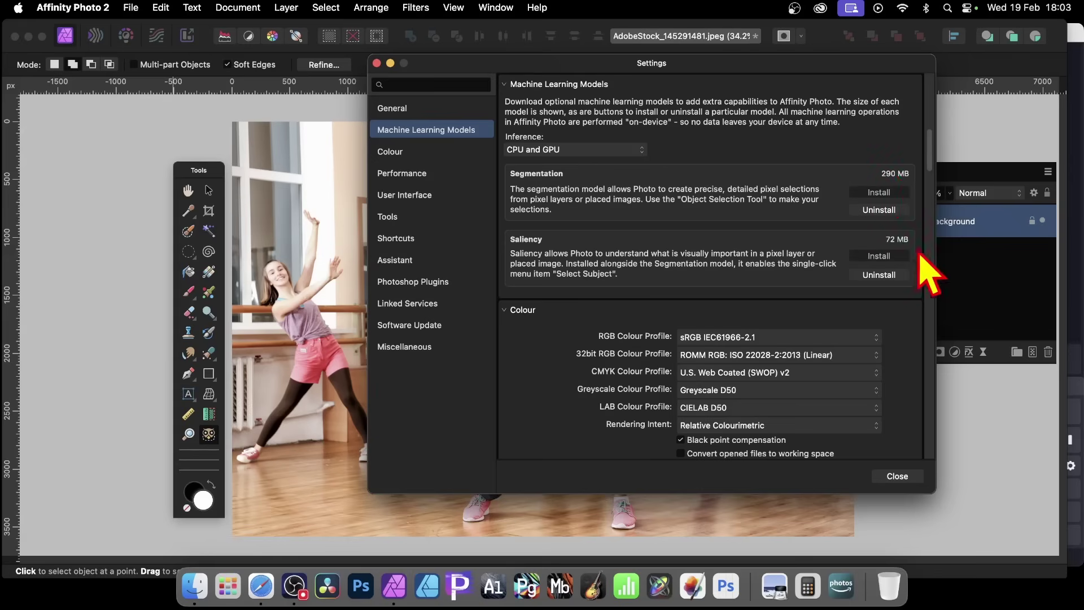
pyautogui.click(891, 476)
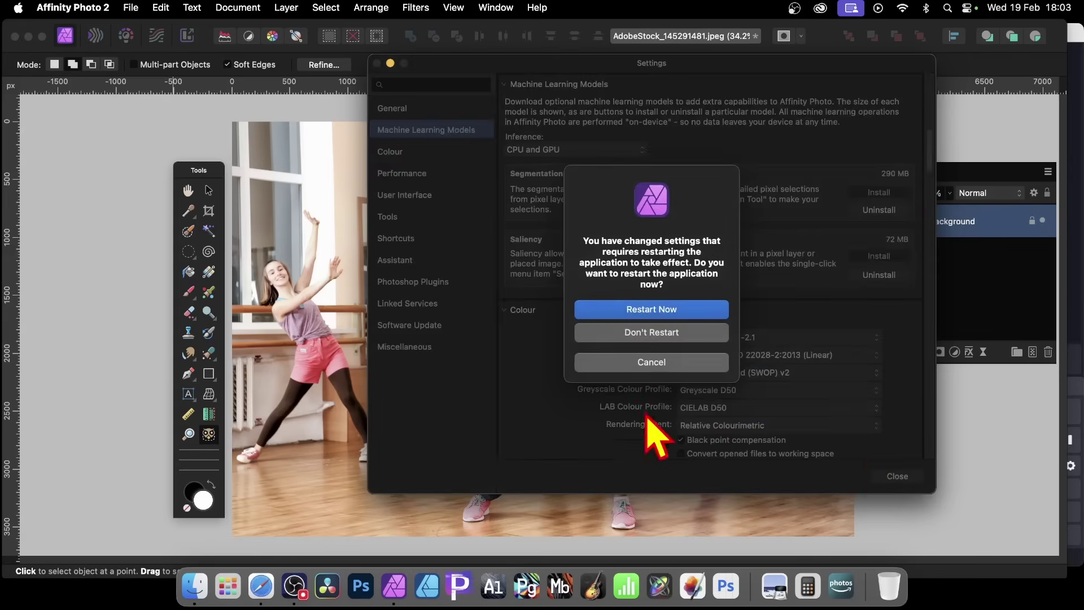
pyautogui.click(673, 361)
pyautogui.click(897, 476)
pyautogui.click(652, 336)
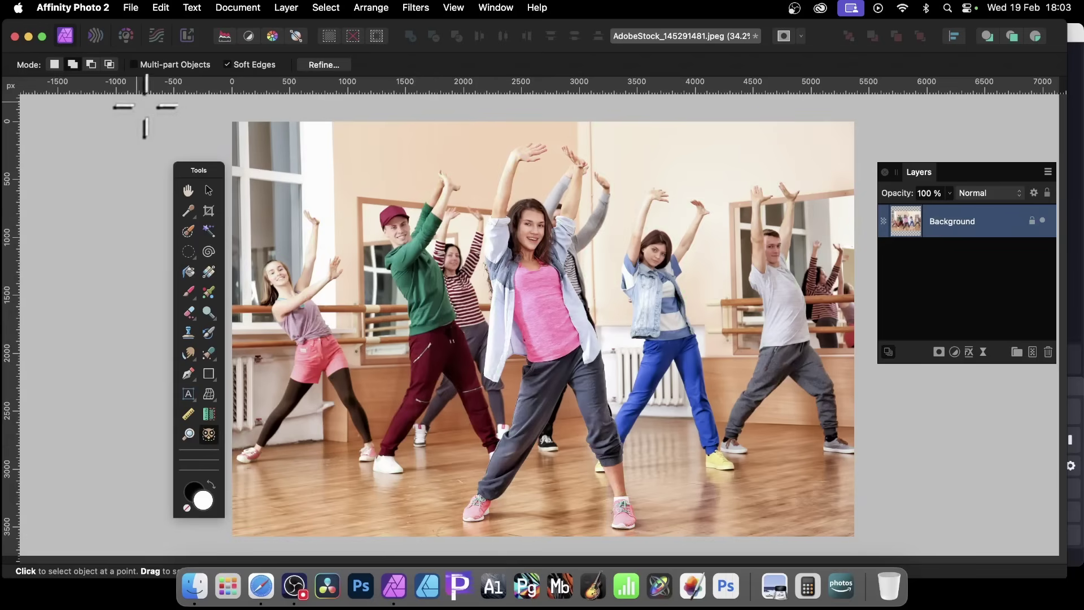
# Step: Test-select the left dancer in New mode, deselect, then enable Multi-part Objects
pyautogui.click(55, 65)
pyautogui.moveTo(304, 265); pyautogui.dragTo(301, 319)
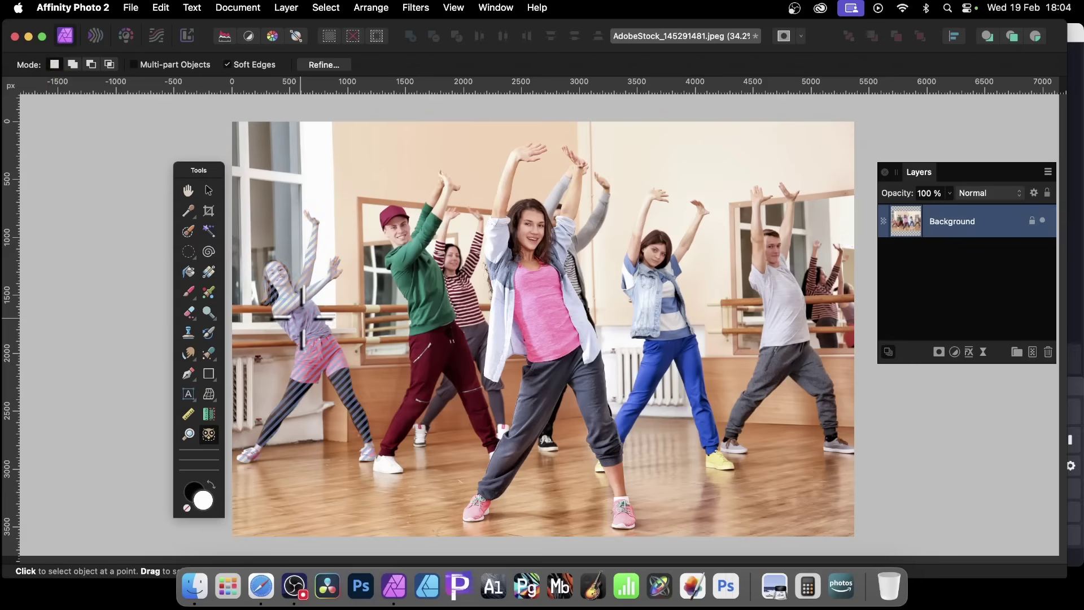
pyautogui.press('super+d')
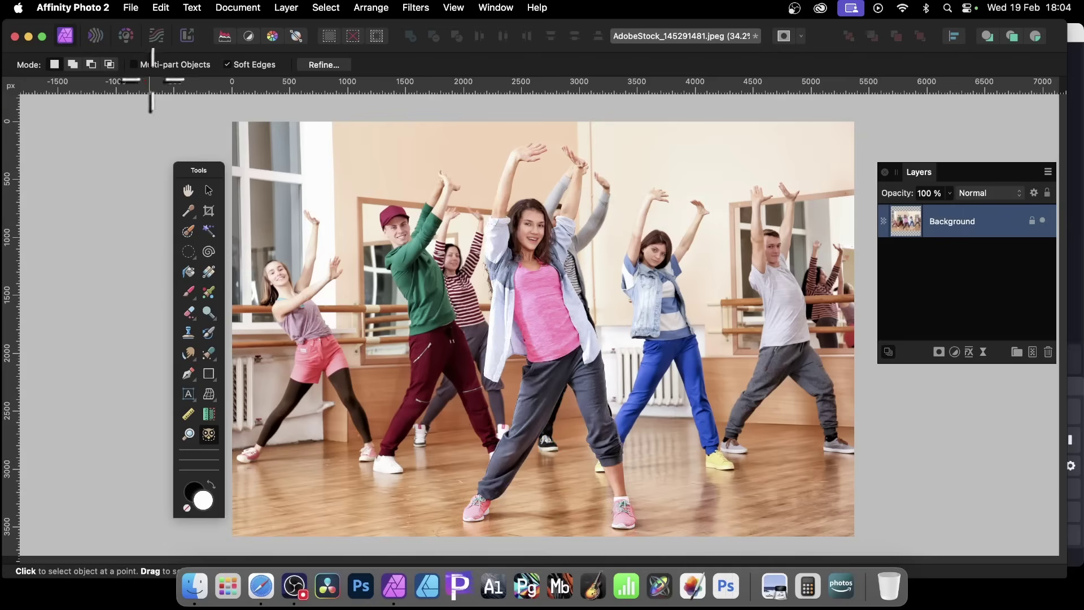
pyautogui.click(134, 65)
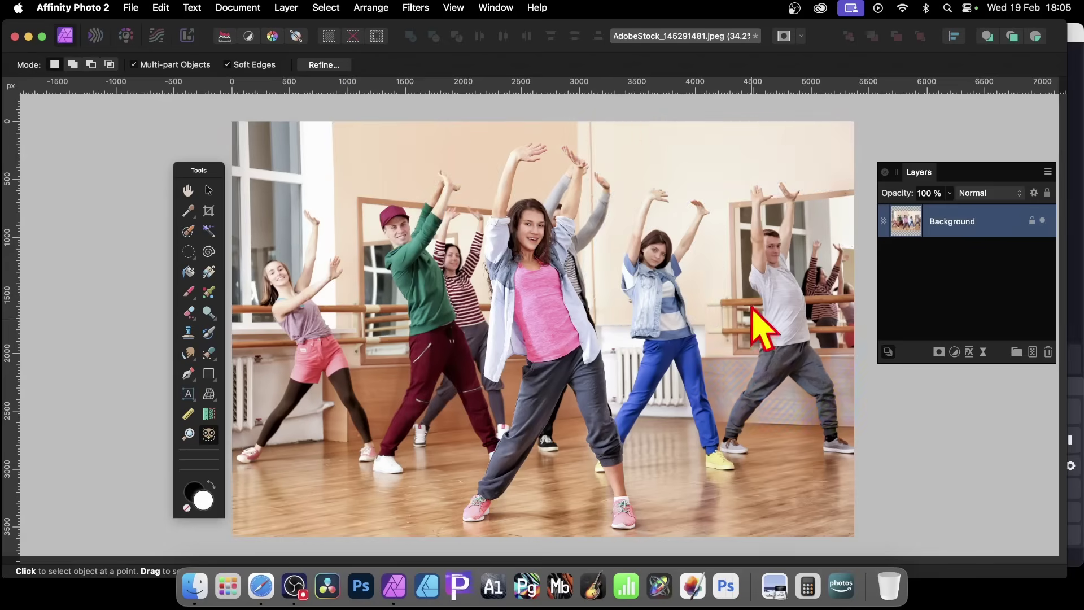
# Step: Turn off Soft Edges and reselect the wooden floor with a crisp hard-edged outline
pyautogui.click(676, 476)
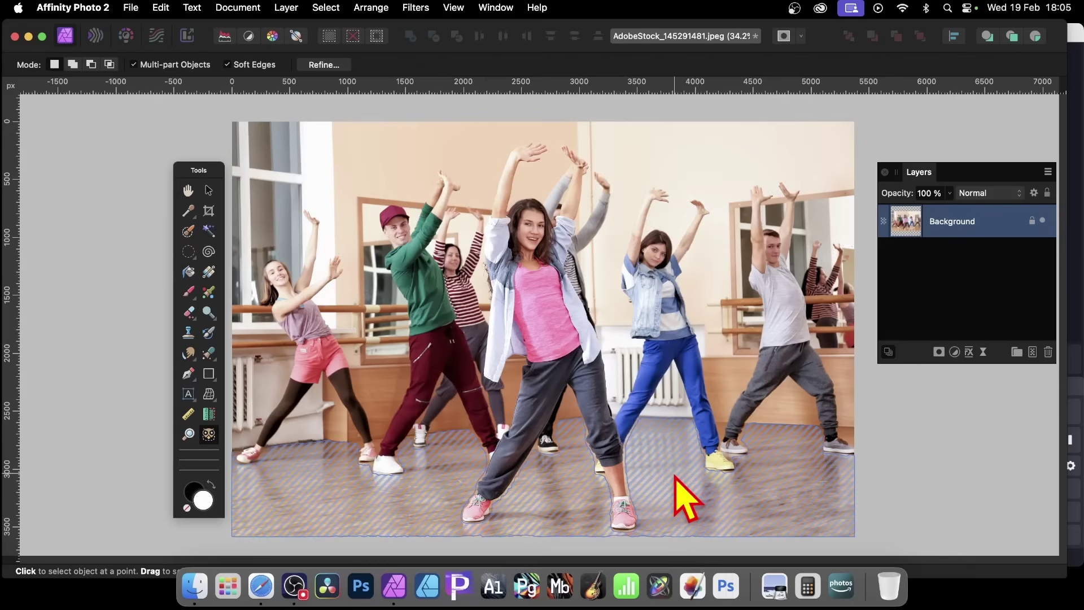
pyautogui.press('super+d')
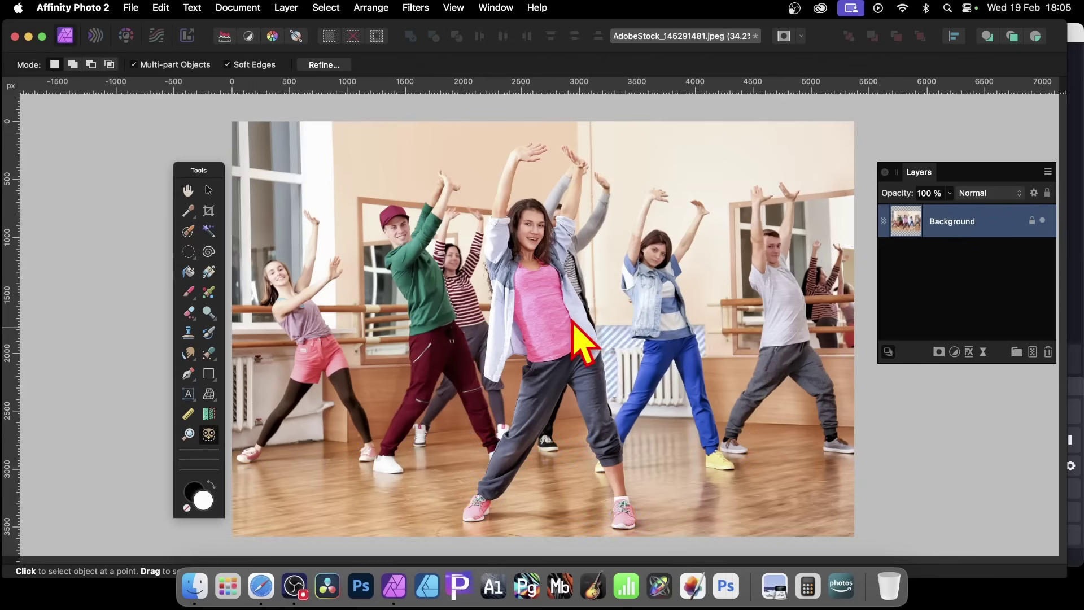
pyautogui.click(227, 64)
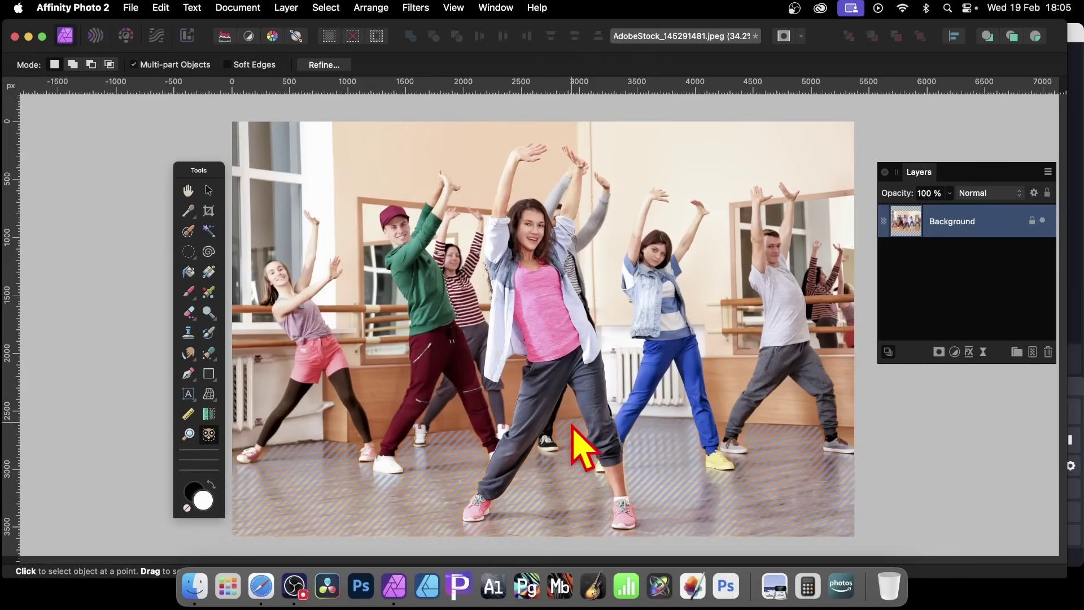
pyautogui.click(455, 445)
pyautogui.press('super+d')
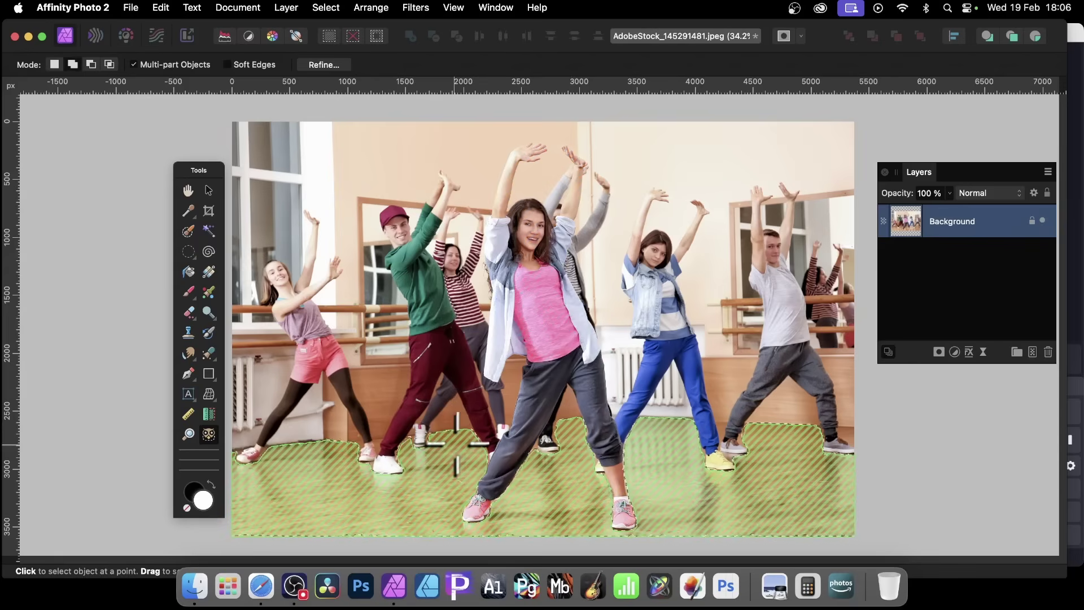
pyautogui.click(411, 421)
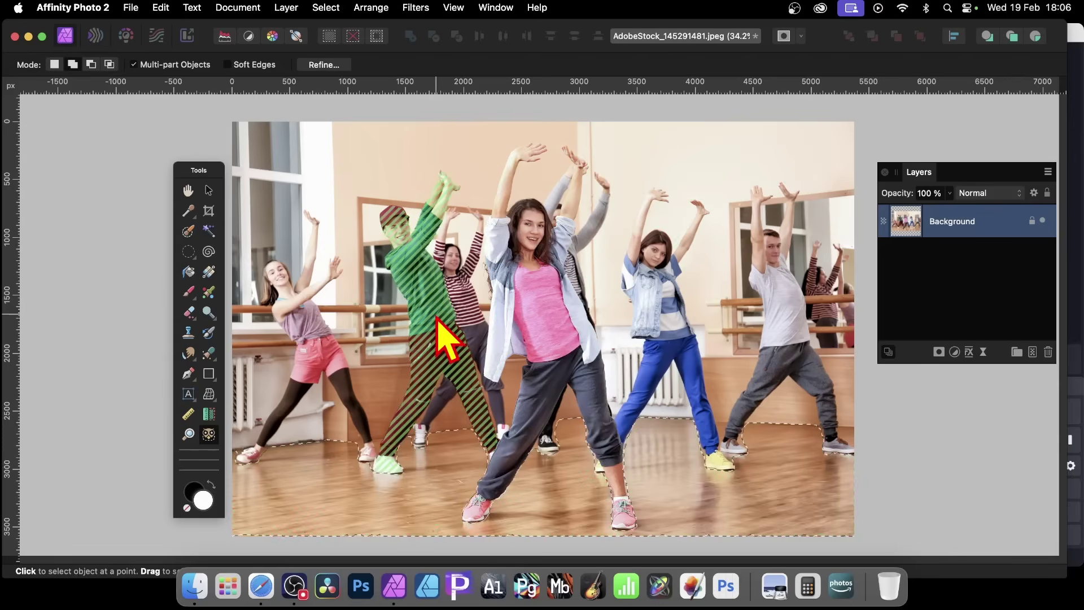
# Step: In New mode, select the green-shirt, pink-shorts and pink-top dancers together
pyautogui.click(55, 64)
pyautogui.click(427, 307)
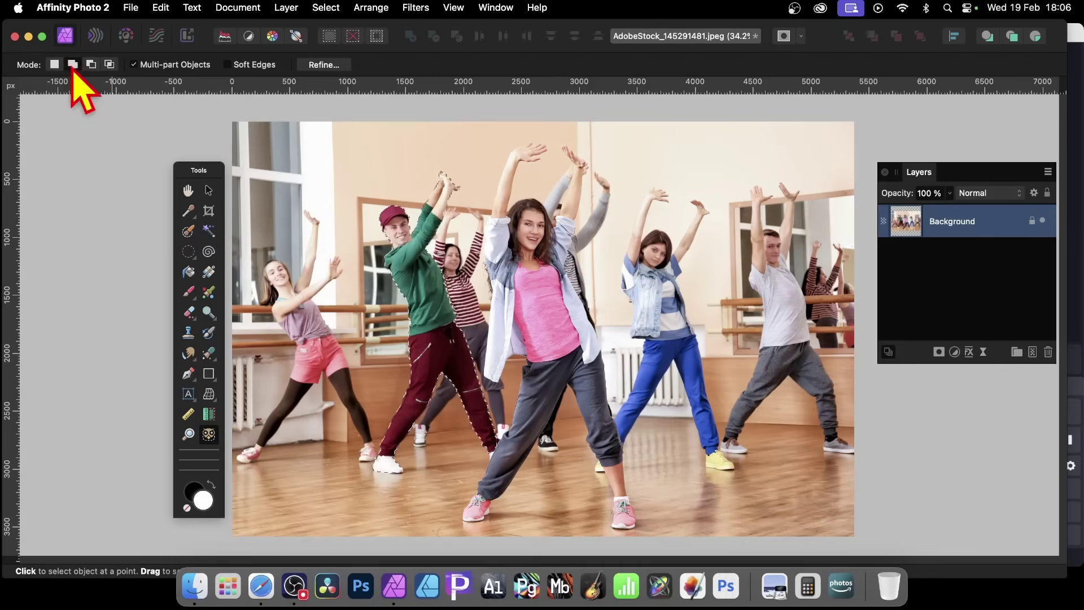
pyautogui.click(304, 313)
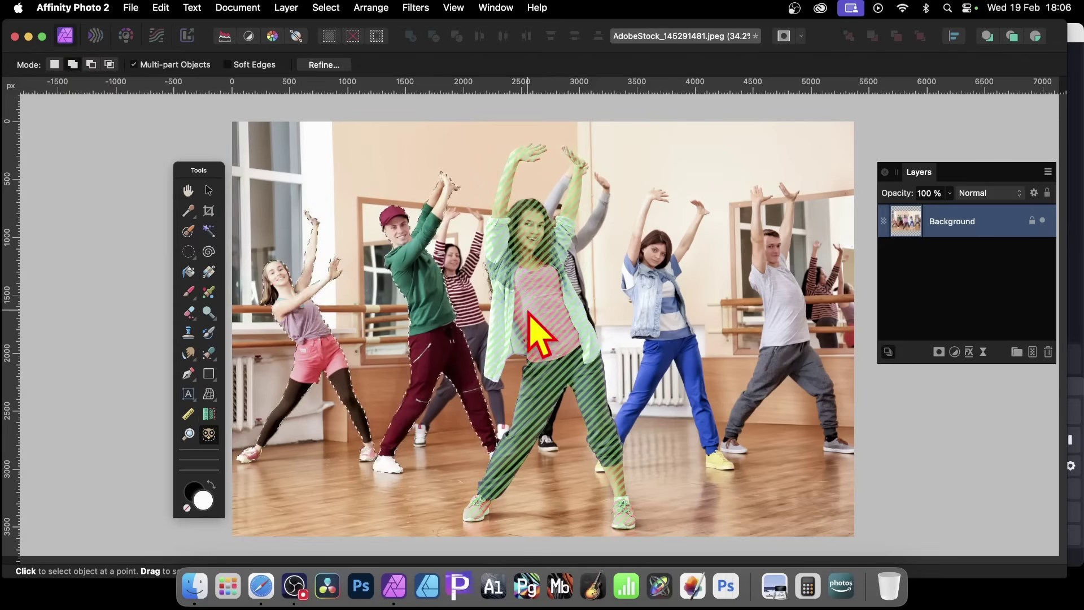
pyautogui.click(552, 326)
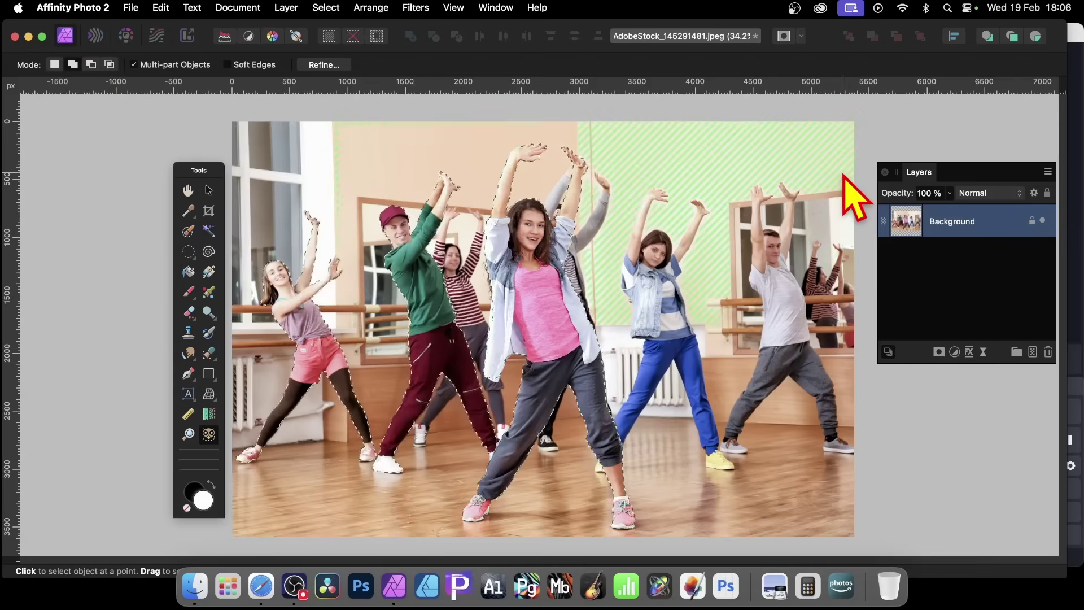
# Step: Switch to Add mode and add the blue-trousers dancer to the selection
pyautogui.click(90, 65)
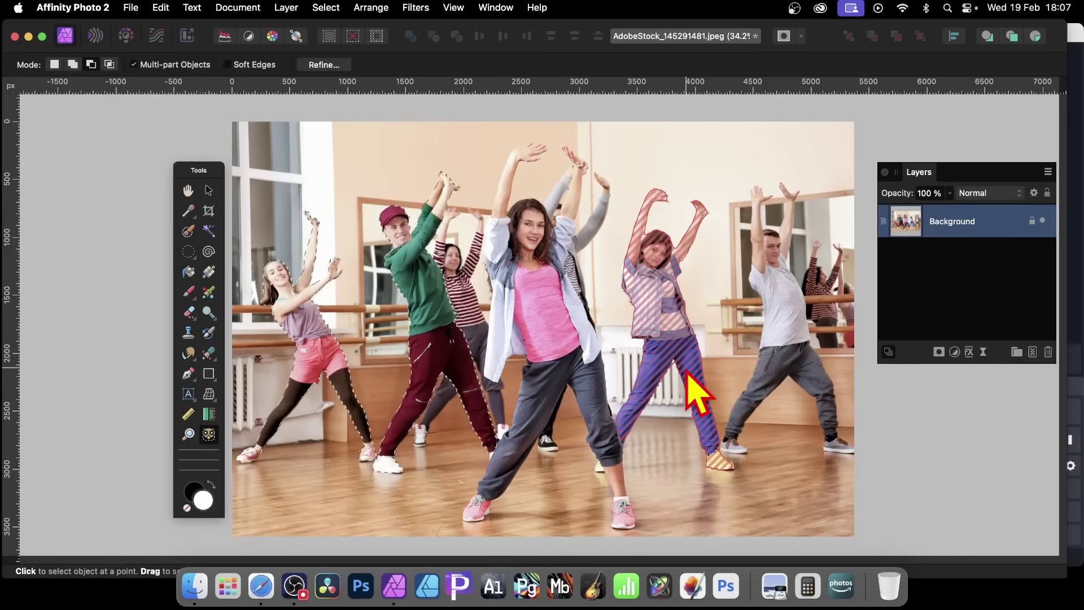
pyautogui.click(73, 65)
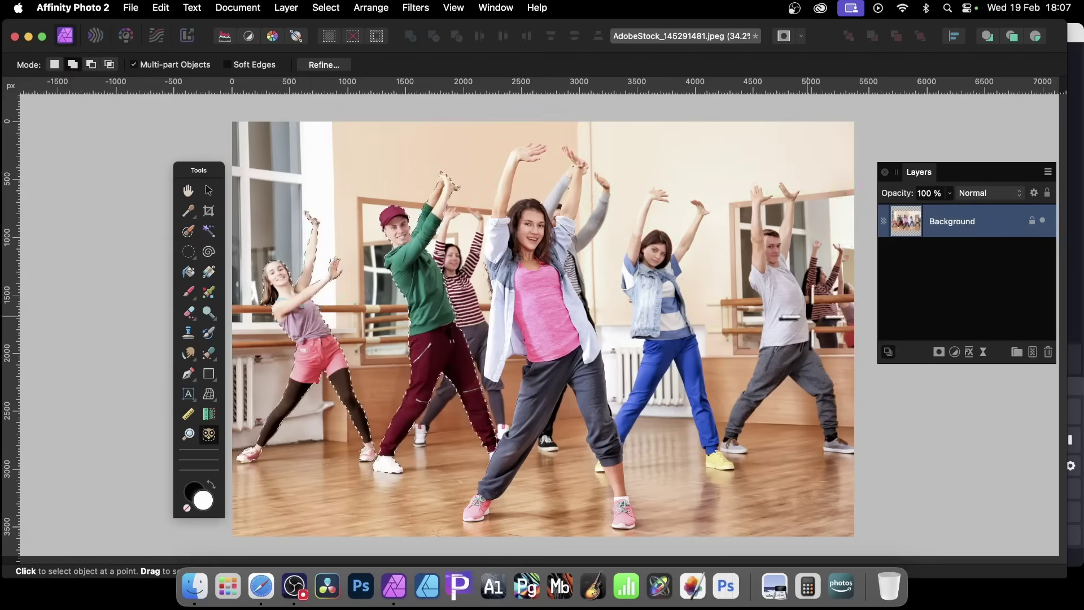
pyautogui.click(649, 313)
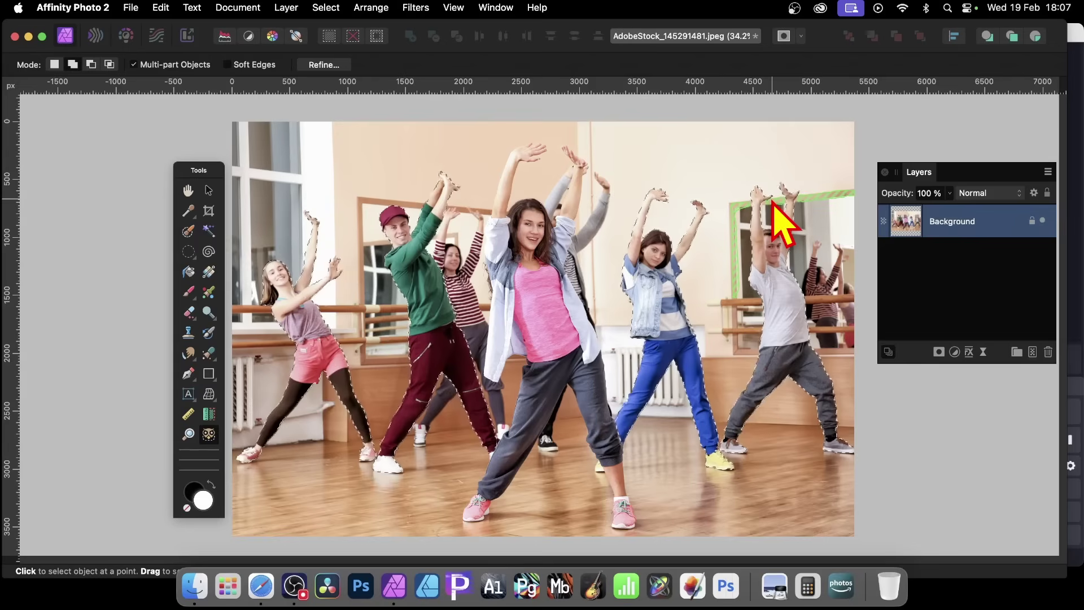
# Step: Open AdobeStock_296985861.jpeg from File > Open Recent
pyautogui.click(140, 9)
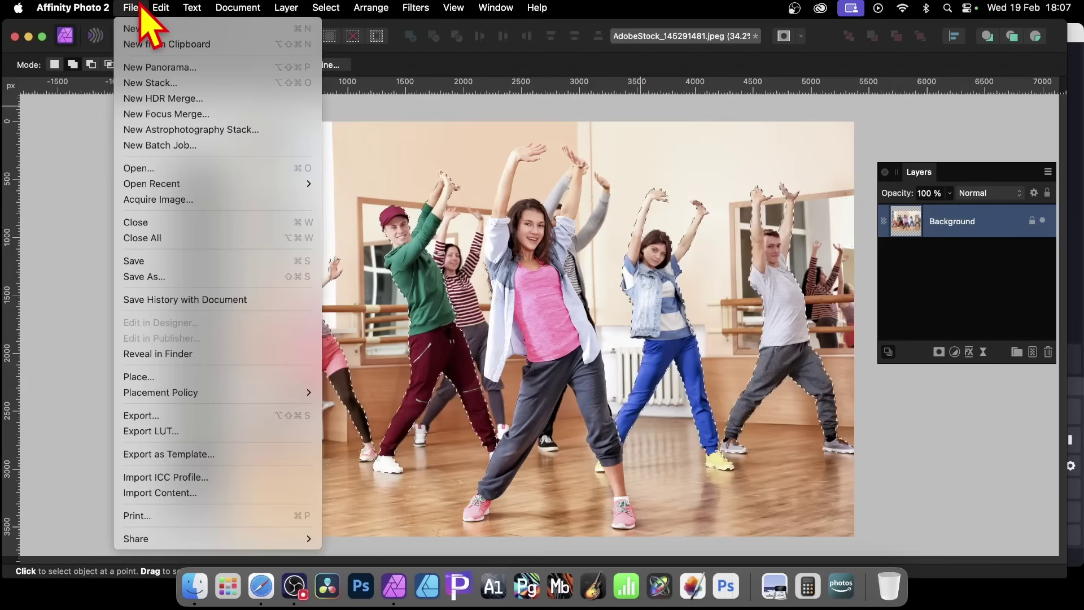
pyautogui.moveTo(144, 184)
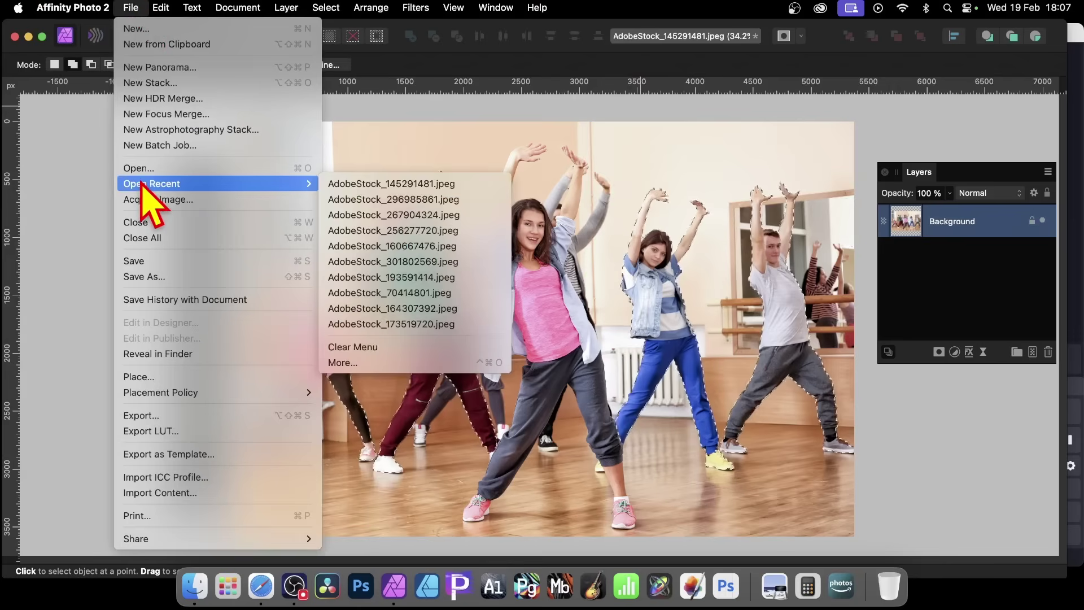
pyautogui.click(413, 200)
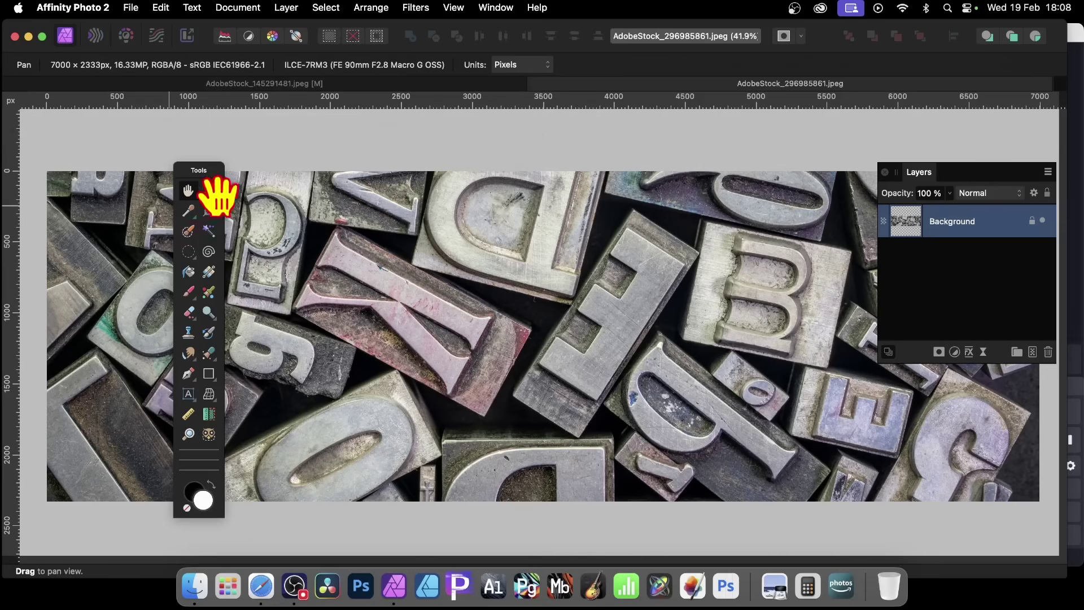
# Step: Use the Object Selection Tool to select the pink K letter block
pyautogui.click(208, 433)
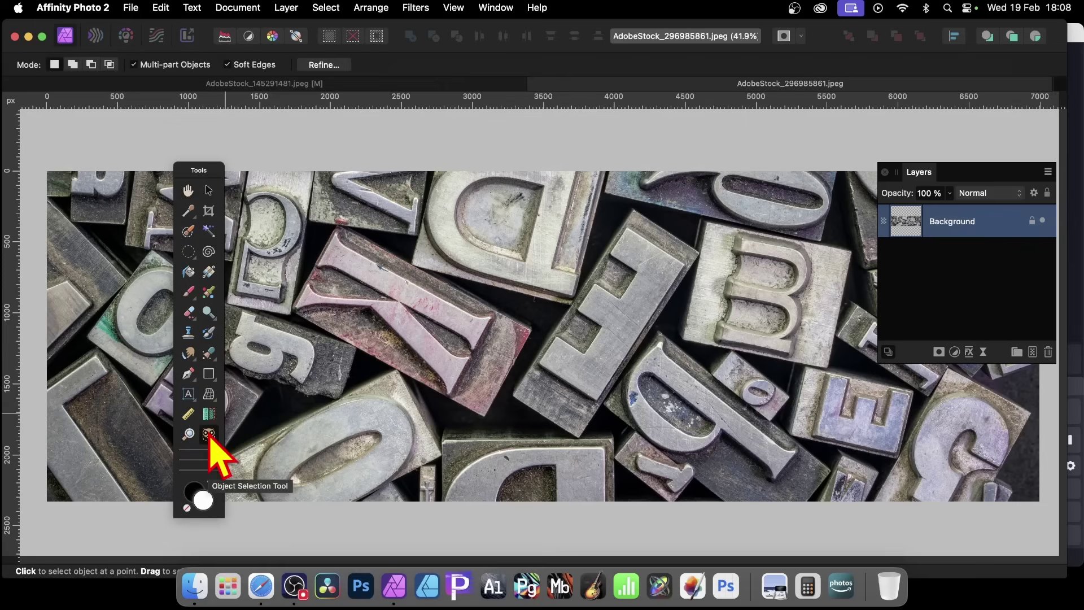
pyautogui.click(409, 325)
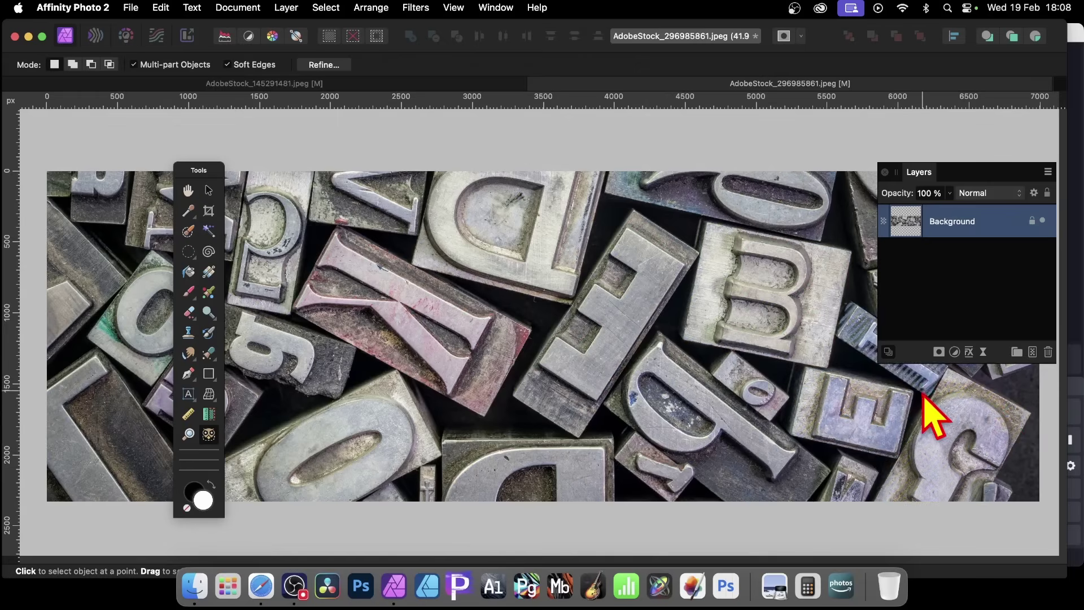
# Step: Return to the AdobeStock_145291481 dance photo, deselect, and shrink the Dock icons
pyautogui.click(312, 84)
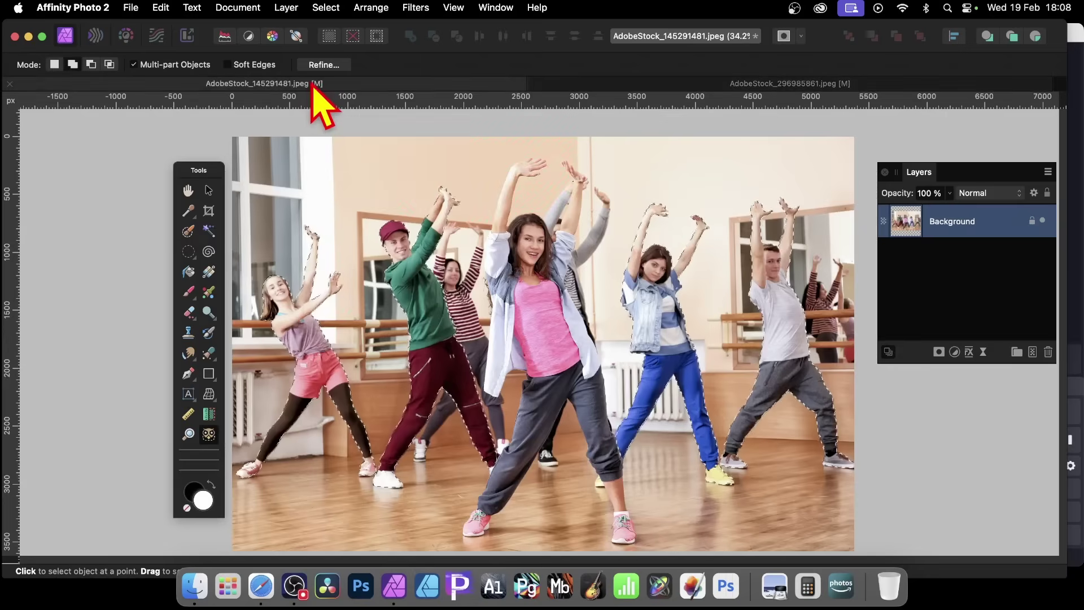
pyautogui.click(326, 7)
pyautogui.click(339, 40)
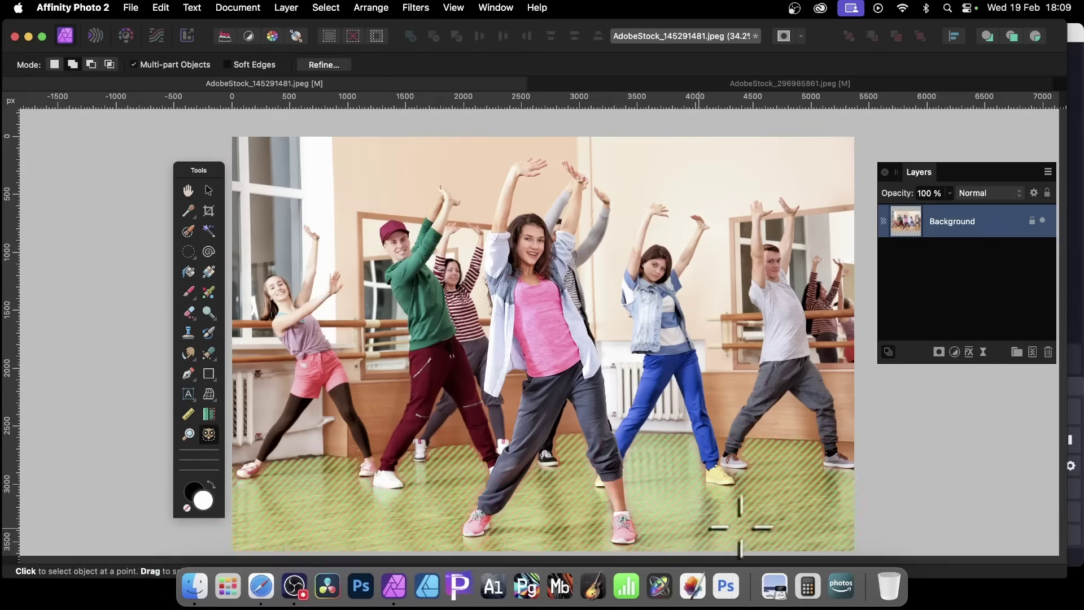
pyautogui.moveTo(859, 574); pyautogui.dragTo(860, 583)
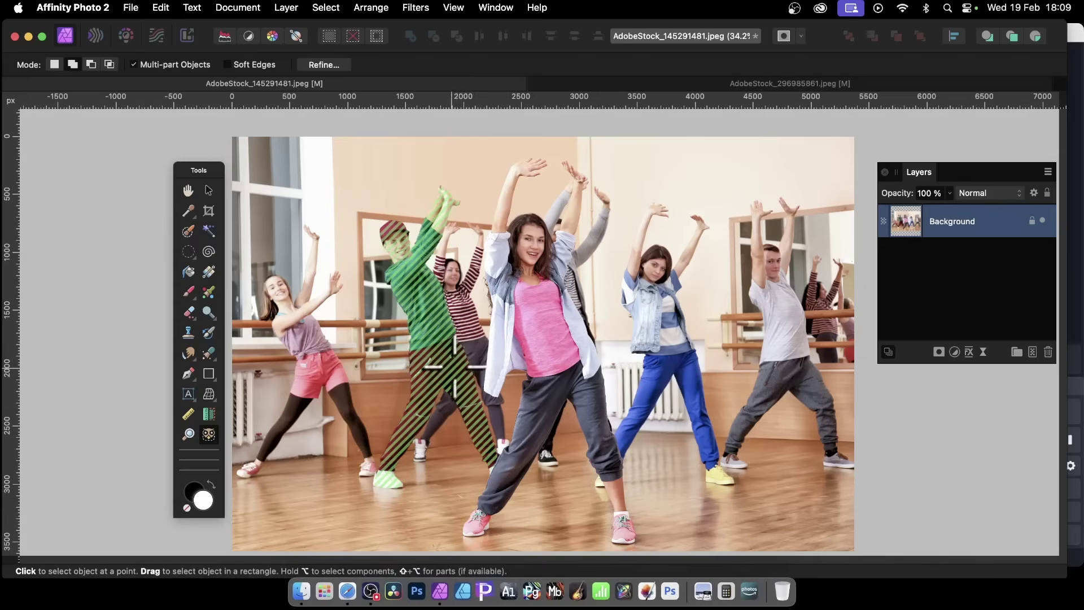
# Step: Select the man in green and compare whole-man versus shirt-only previews with Option
pyautogui.click(436, 276)
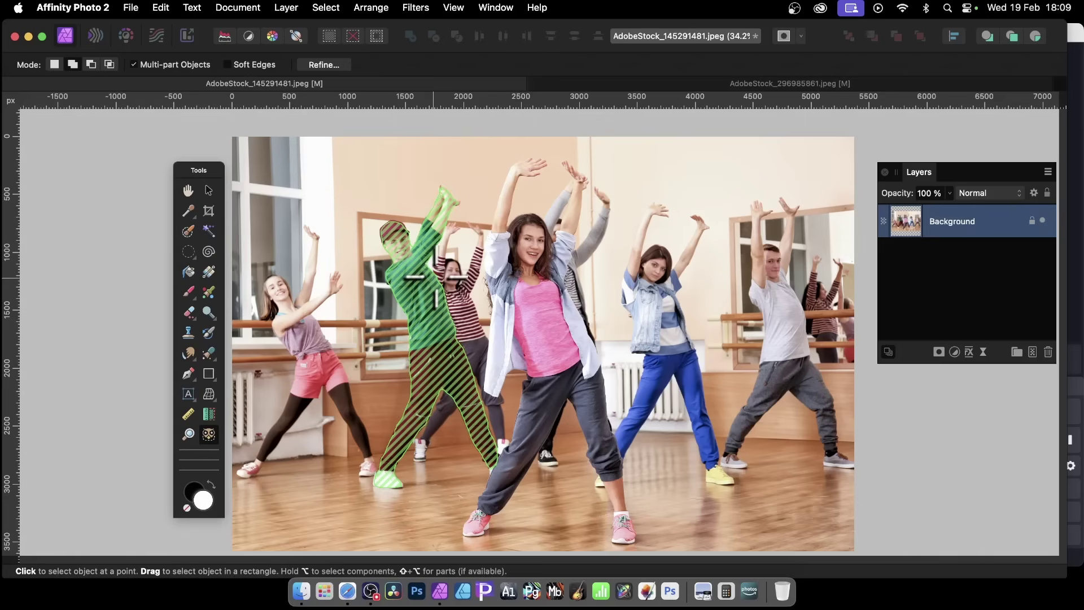
pyautogui.press('alt')
pyautogui.press('alt')
pyautogui.press('alt')
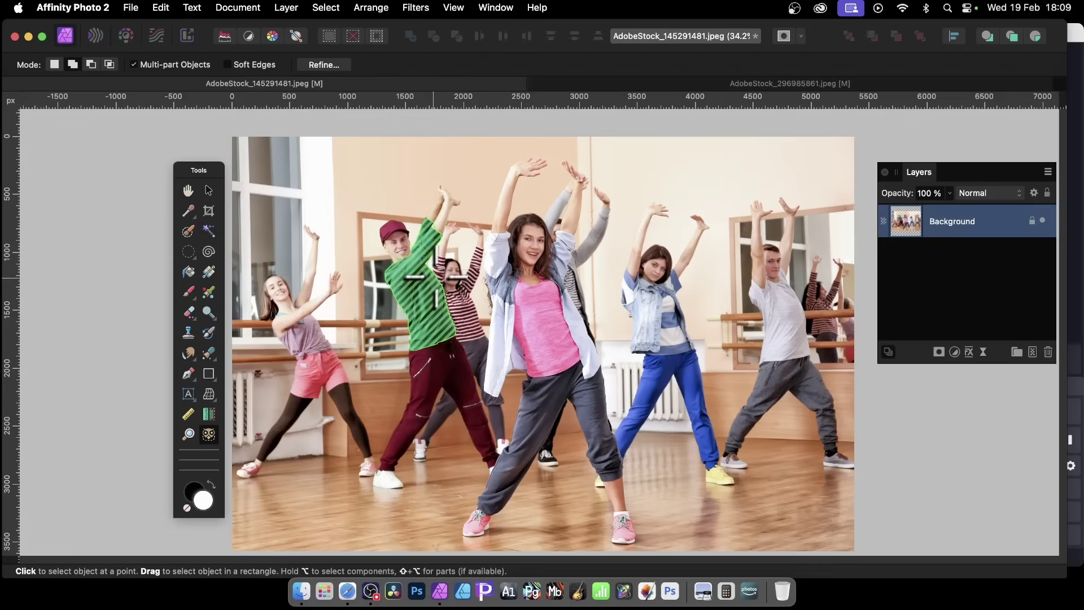
pyautogui.press('alt')
pyautogui.press('alt')
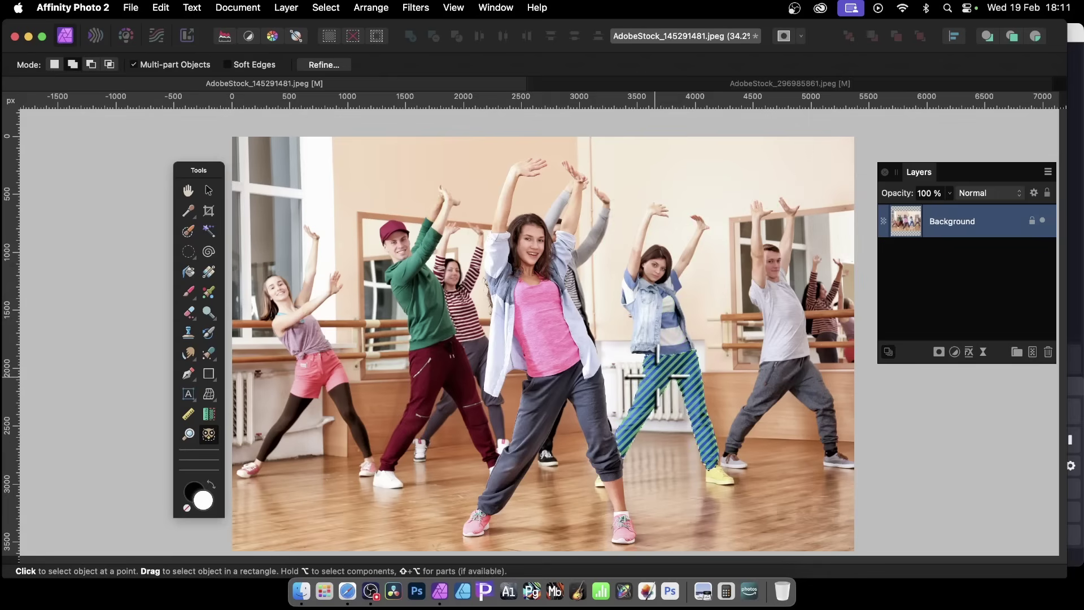
# Step: Select only the blue jeans of the dancer right of centre
pyautogui.click(624, 446)
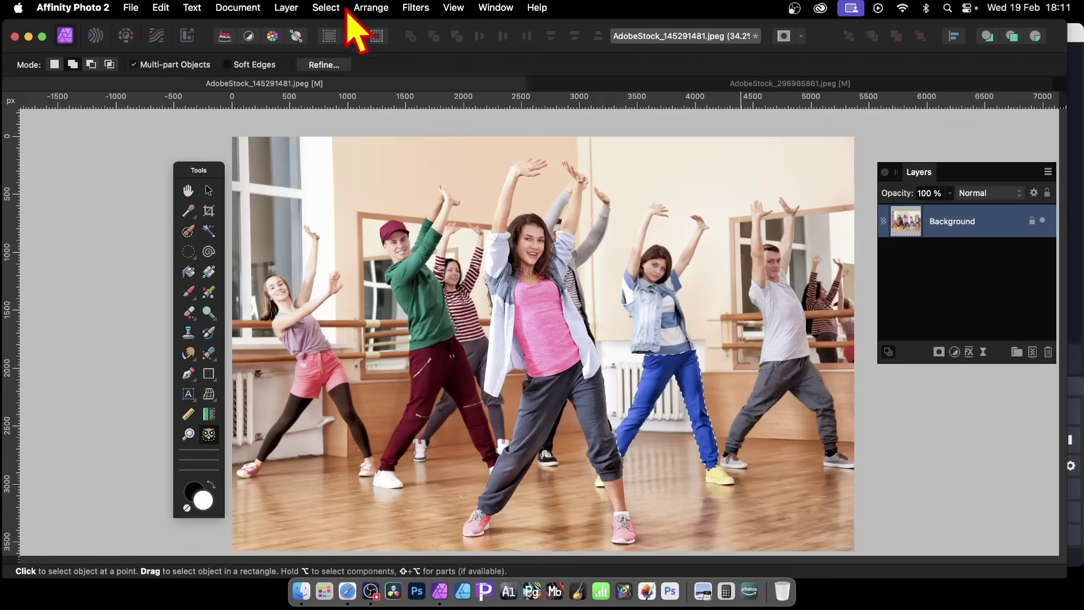
# Step: Add a Channel Mixer adjustment with Red 200% and Green 147%, turning the trousers purple
pyautogui.click(286, 8)
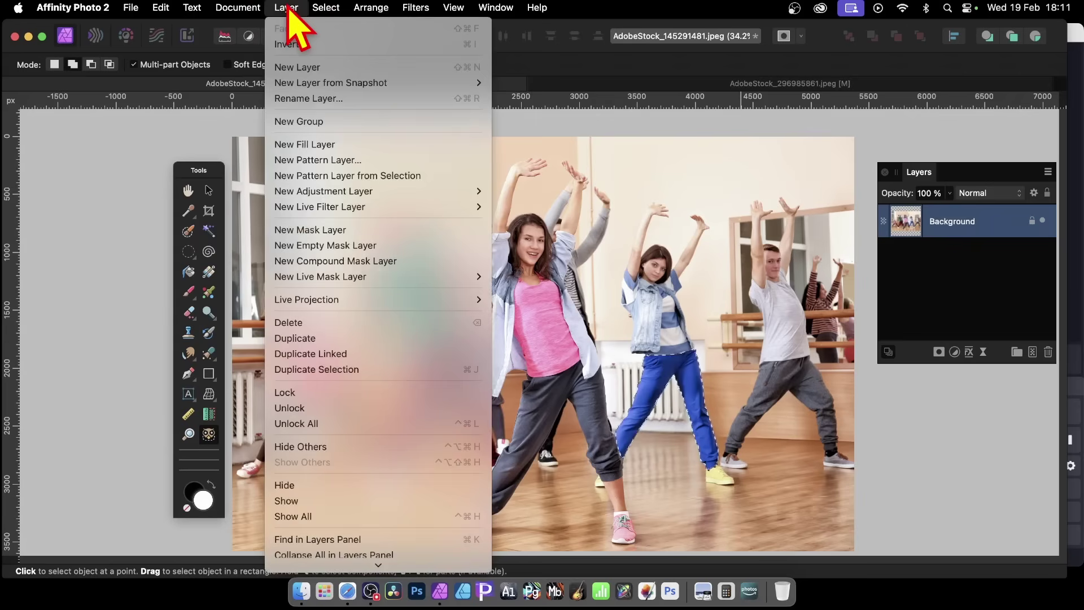
pyautogui.moveTo(339, 191)
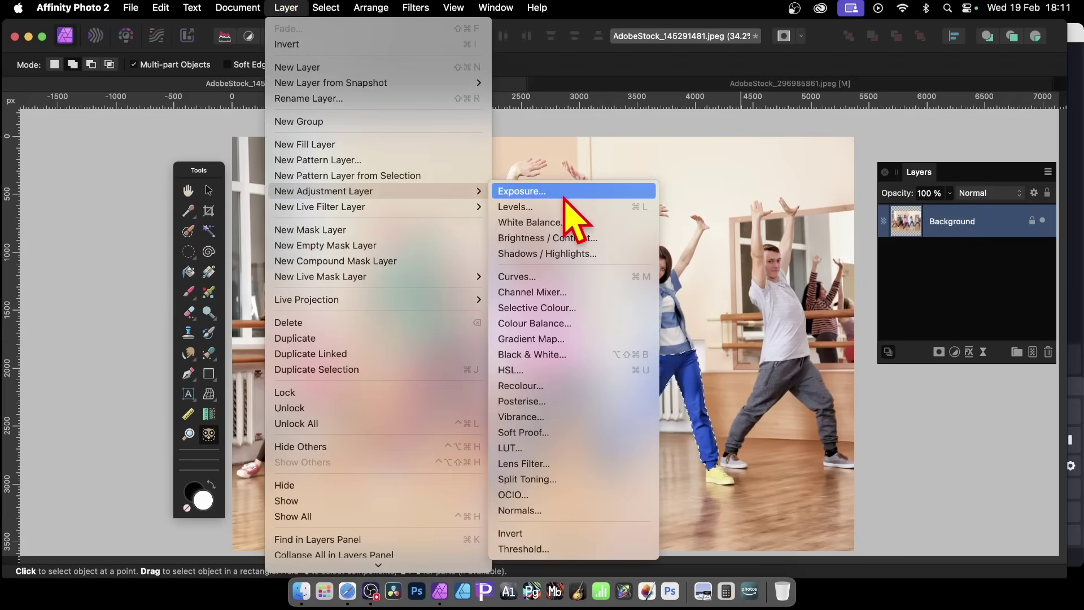
pyautogui.click(554, 295)
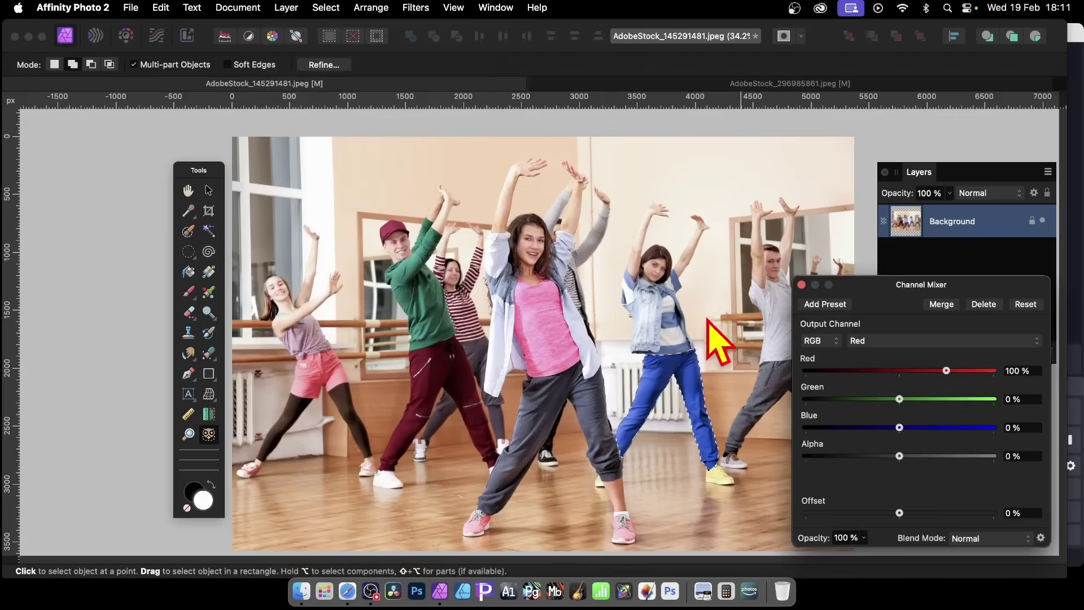
pyautogui.moveTo(881, 371); pyautogui.dragTo(1021, 398)
pyautogui.moveTo(900, 399); pyautogui.dragTo(970, 400)
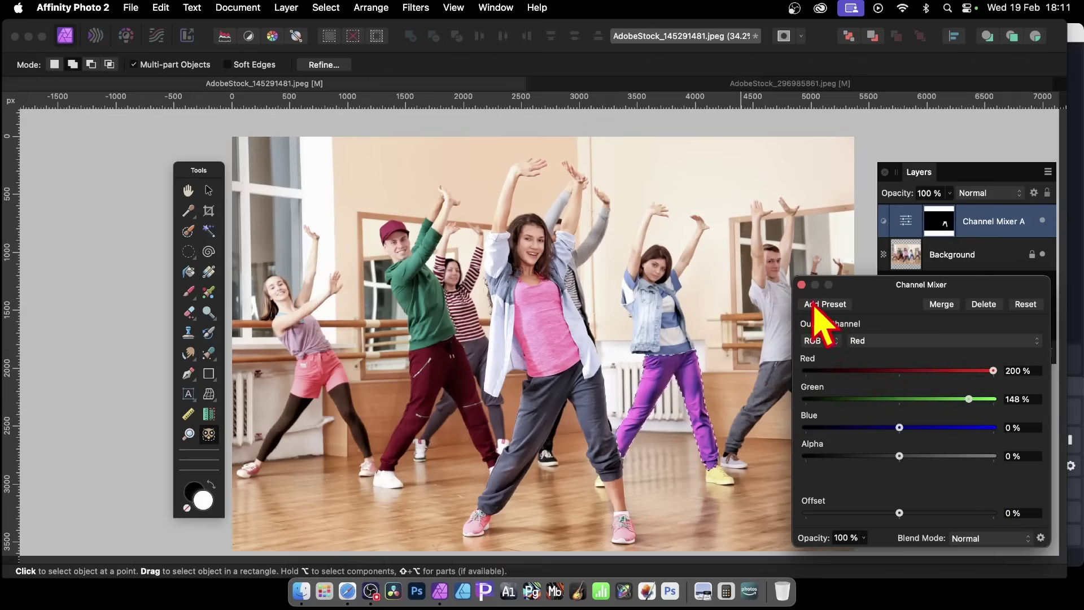
pyautogui.click(801, 284)
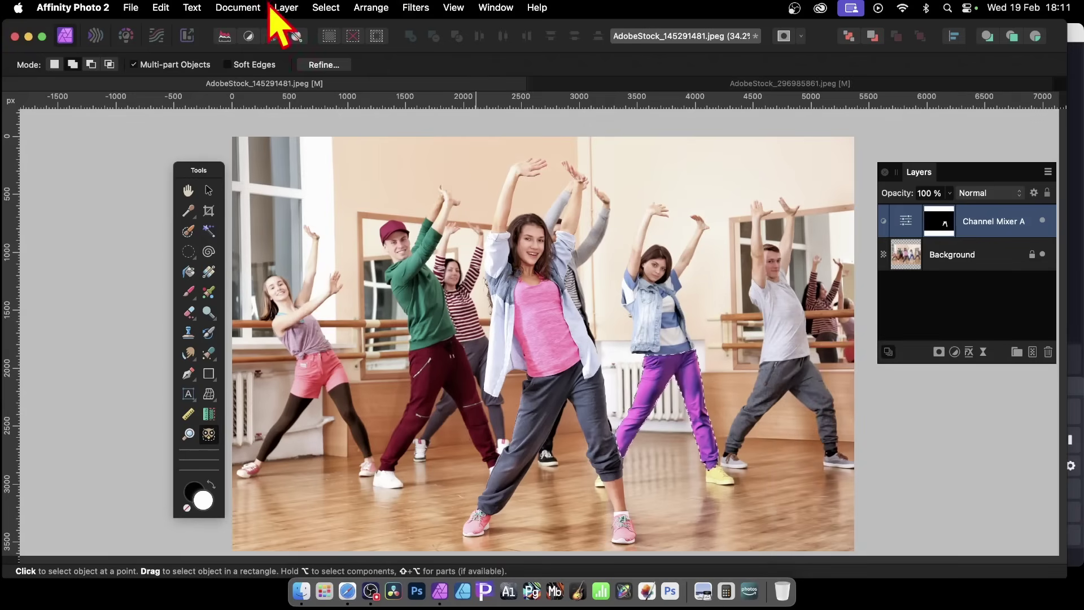
# Step: Deselect the trousers and delete the Channel Mixer adjustment layer
pyautogui.click(325, 8)
pyautogui.click(336, 42)
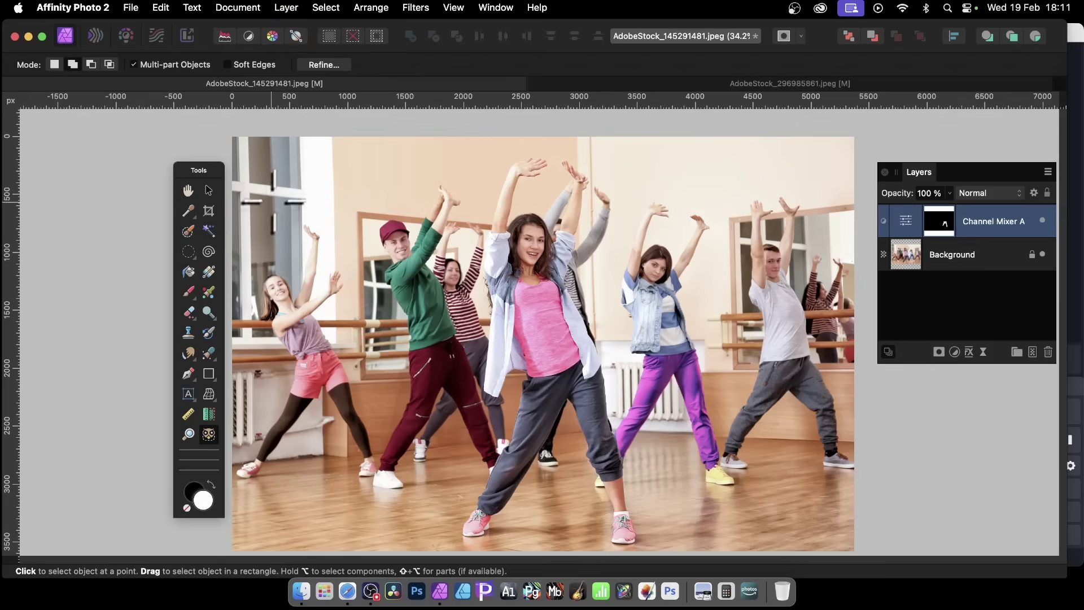
pyautogui.click(1048, 352)
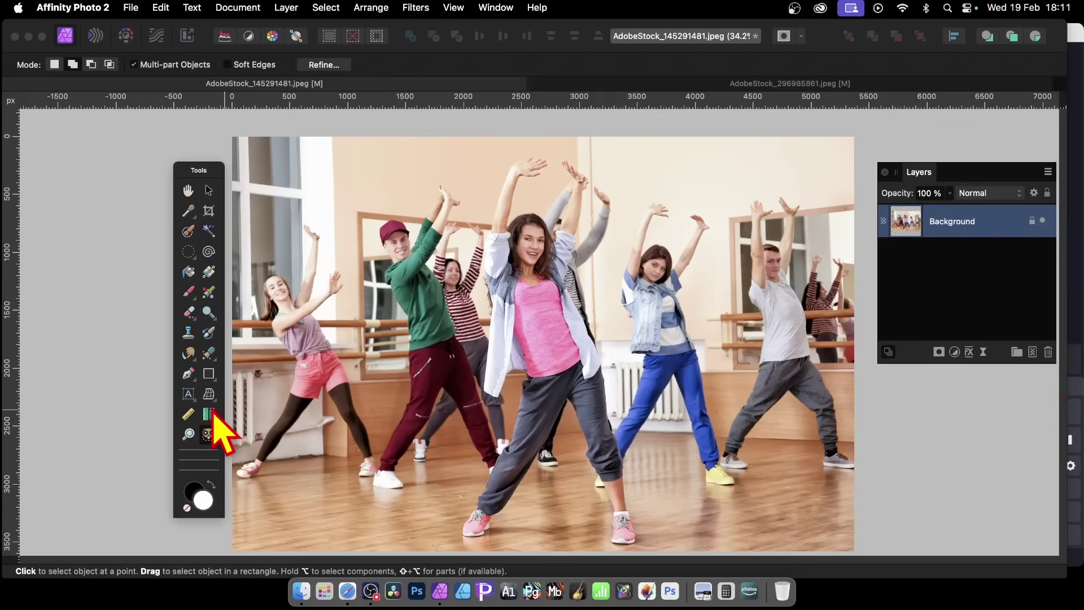
# Step: Select the far-left dancer and refine it with 0.4 px smoothing, outputting to New layer
pyautogui.click(329, 365)
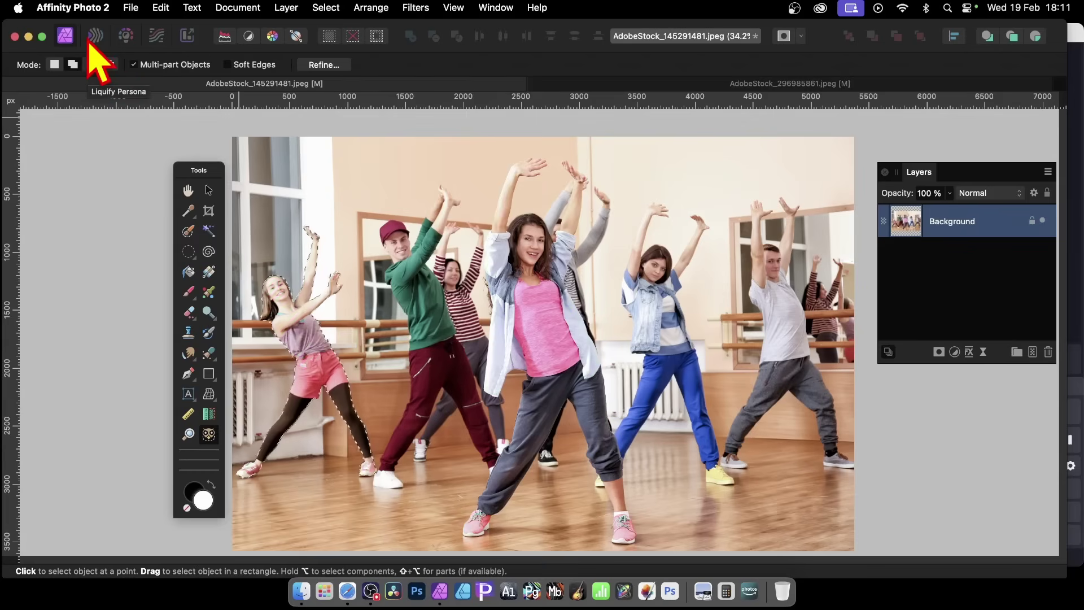
pyautogui.click(333, 66)
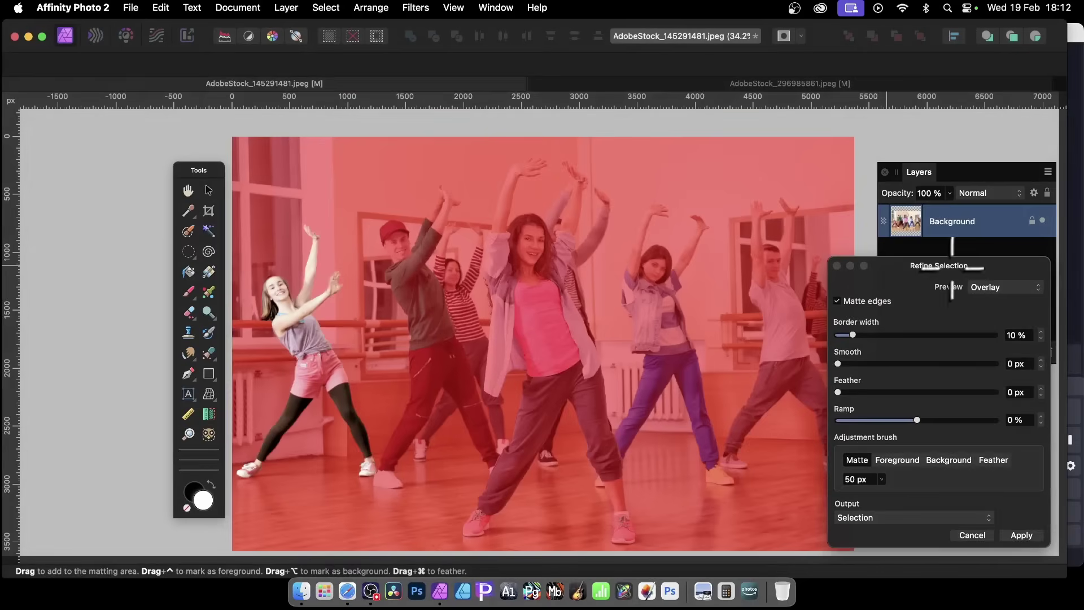
pyautogui.moveTo(934, 268); pyautogui.dragTo(562, 152)
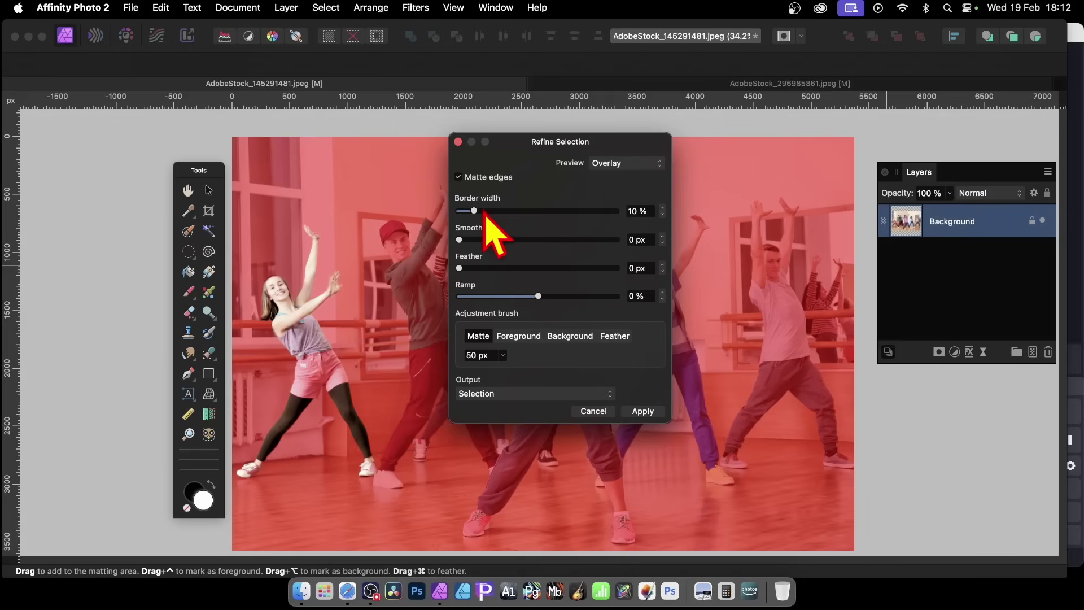
pyautogui.moveTo(466, 242); pyautogui.dragTo(475, 239)
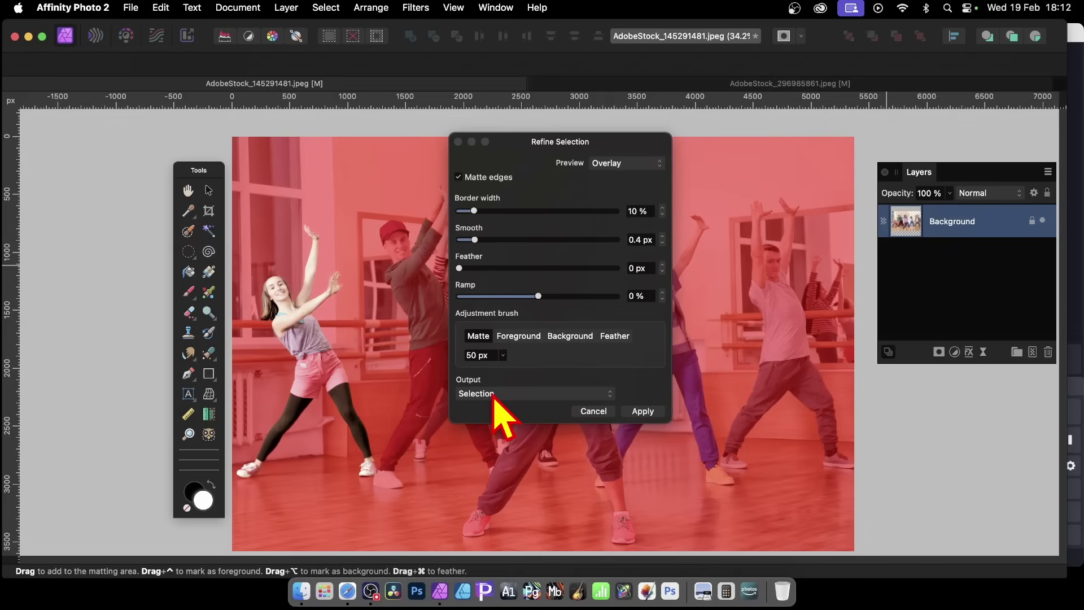
pyautogui.click(492, 394)
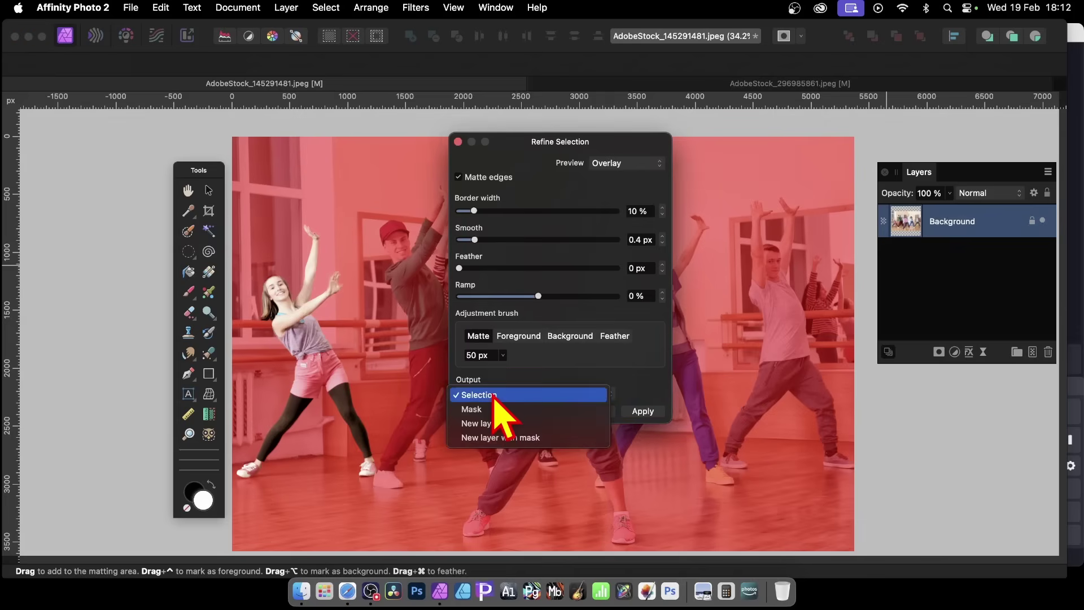
pyautogui.click(495, 424)
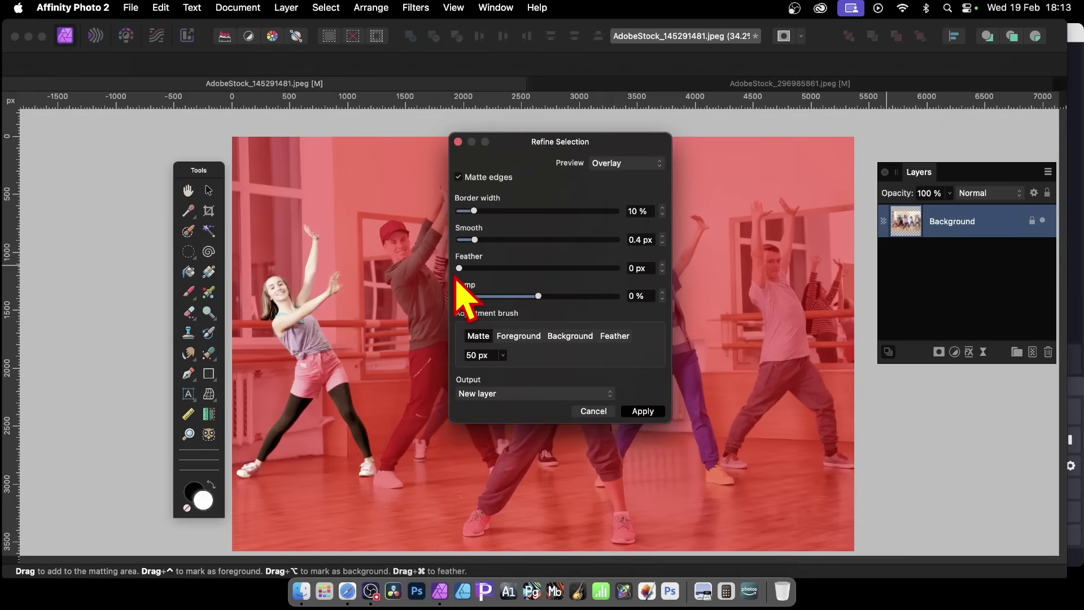
# Step: Apply the refinement to put the far-left dancer on a new Pixel layer, then check the cutout against the Background
pyautogui.press('Return')
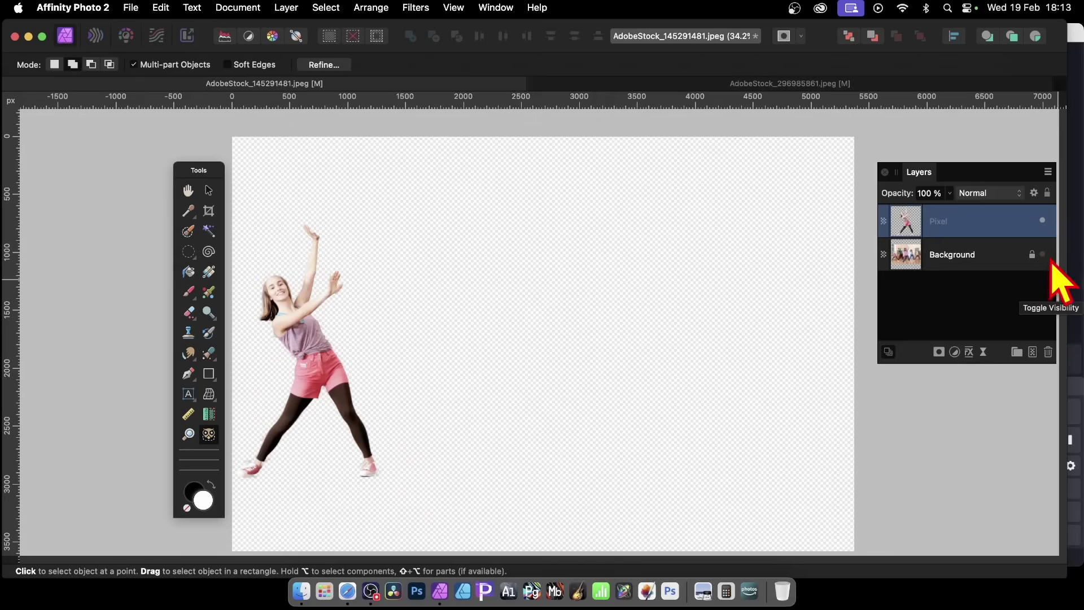
pyautogui.click(1042, 255)
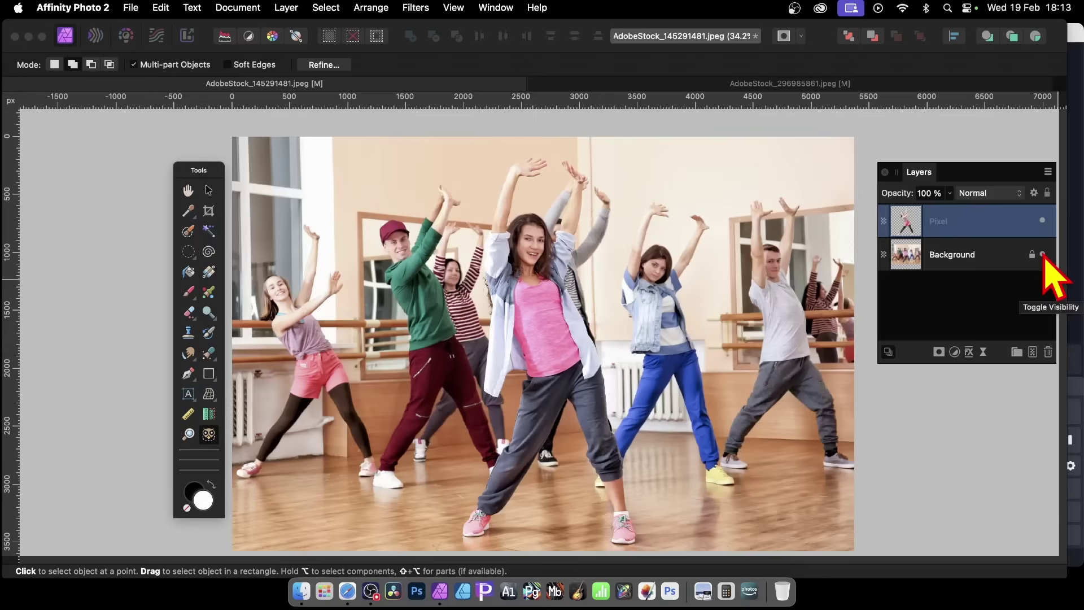
pyautogui.click(1042, 254)
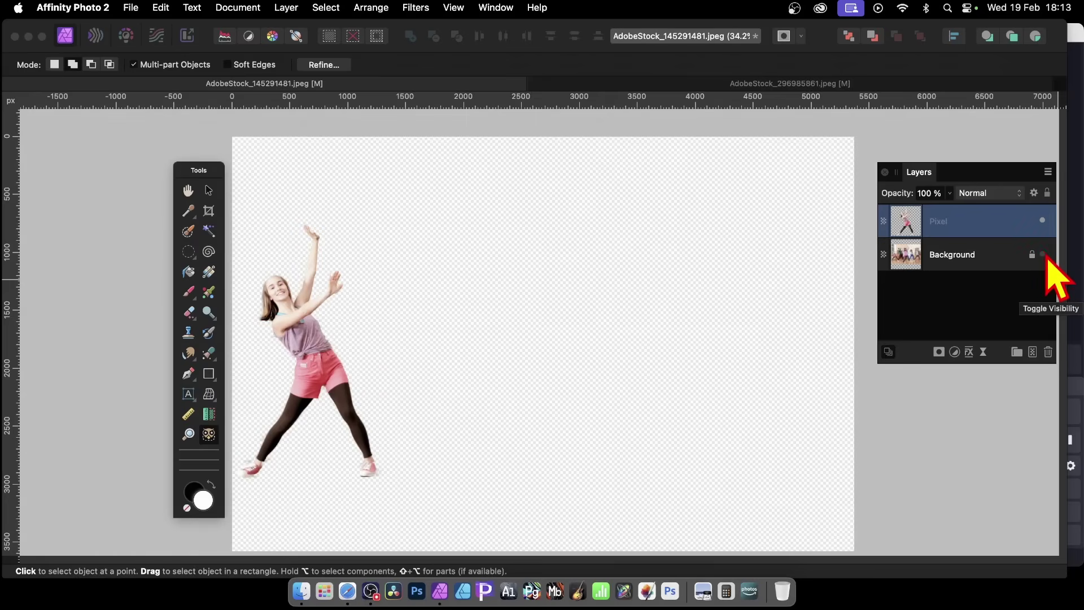
pyautogui.click(1042, 255)
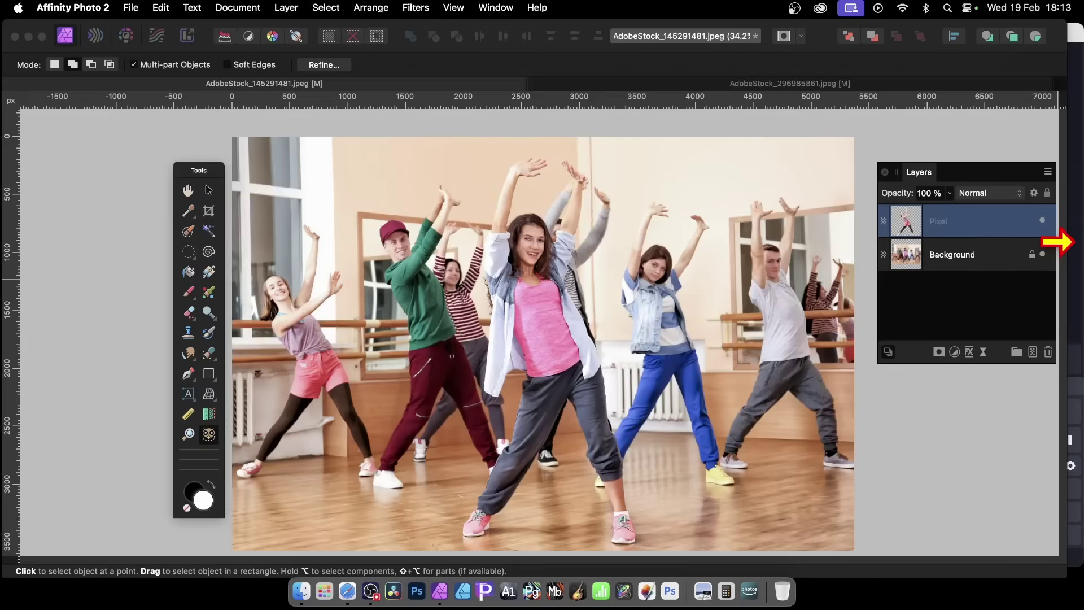